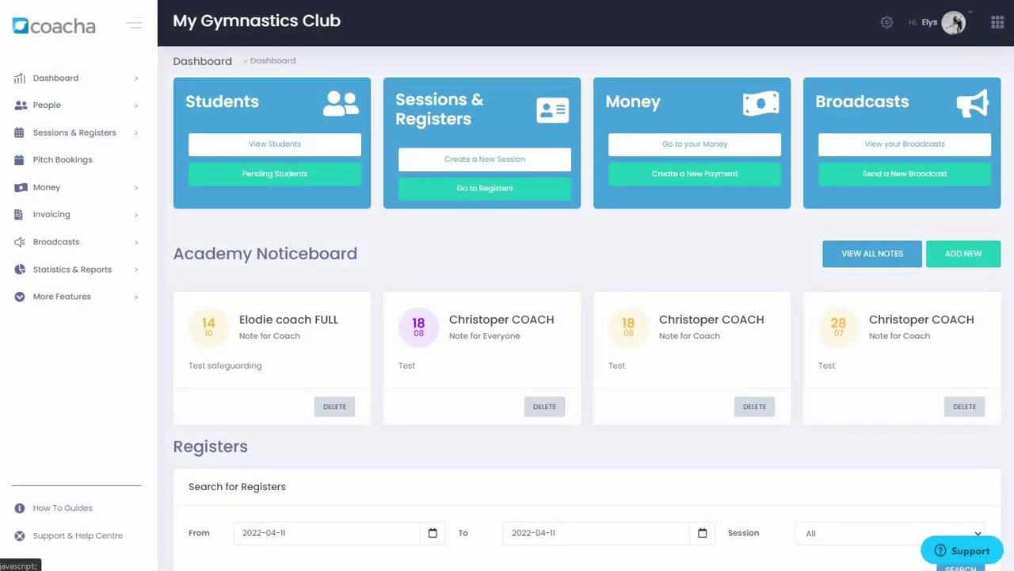
Upload the My Gymnastics logo in the Coacha Custom settings and save it.
{"action": "left_click", "coordinate": [55, 77]}
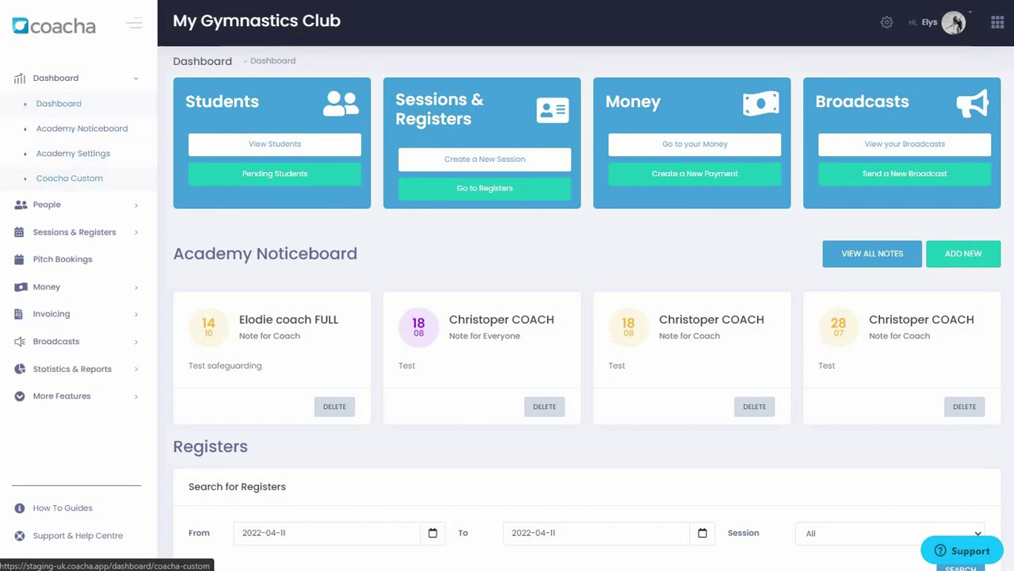
{"action": "left_click", "coordinate": [69, 177]}
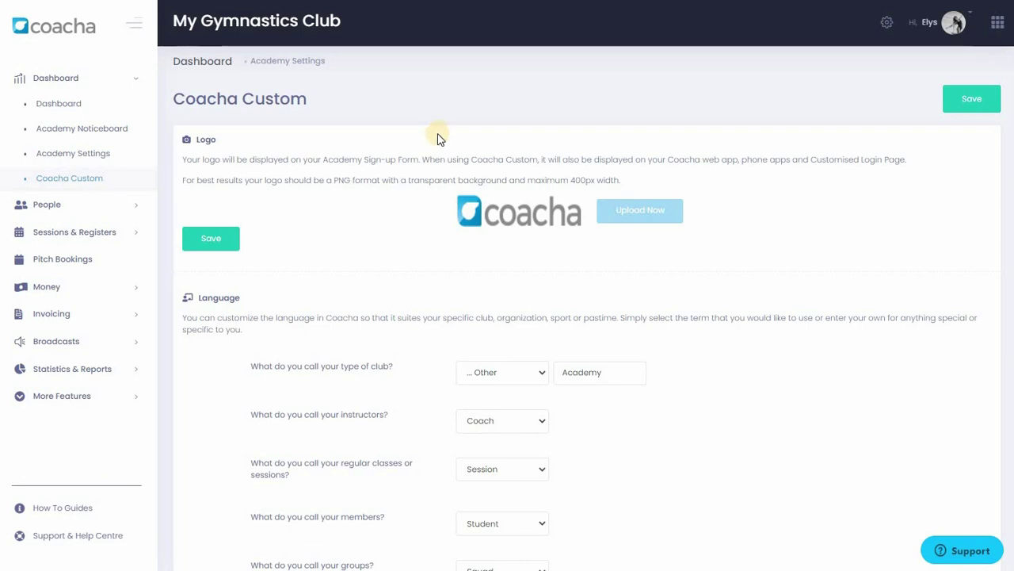
{"action": "left_click", "coordinate": [601, 217]}
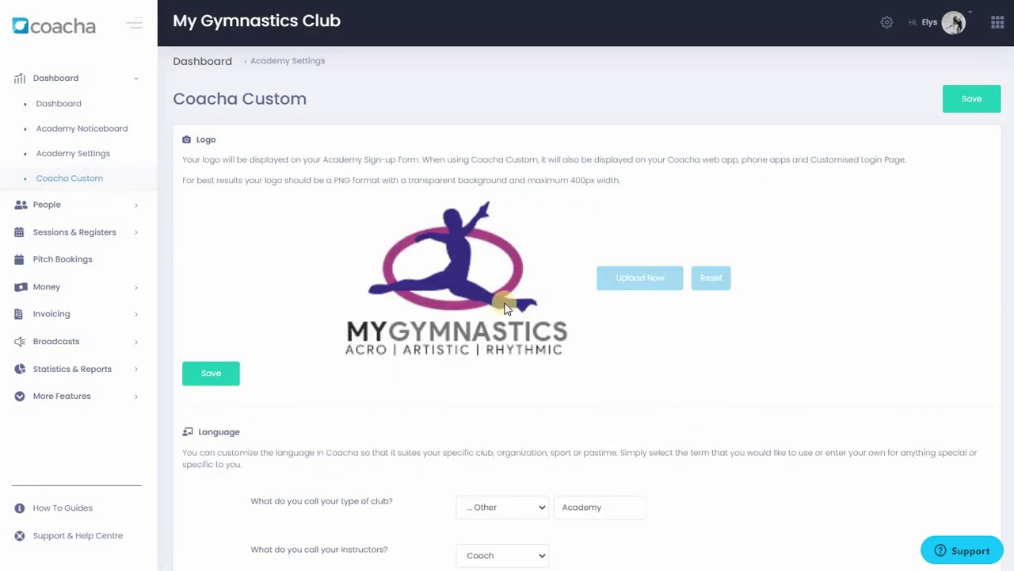
{"action": "left_click", "coordinate": [219, 374]}
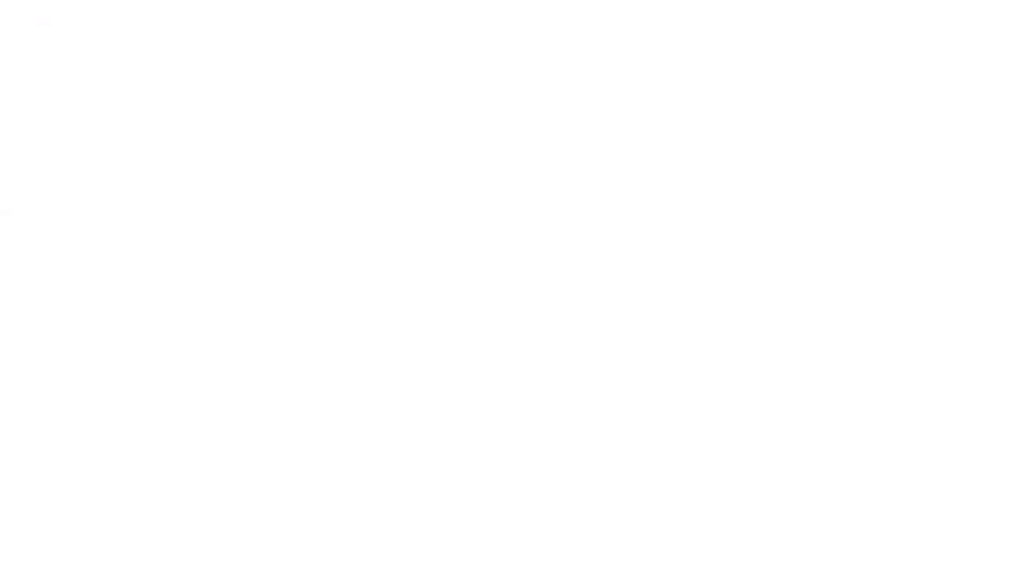
Set the term for members to Athlete in the language settings and save the change.
{"action": "scroll", "coordinate": [586, 317], "scroll_direction": "down", "scroll_amount": 4}
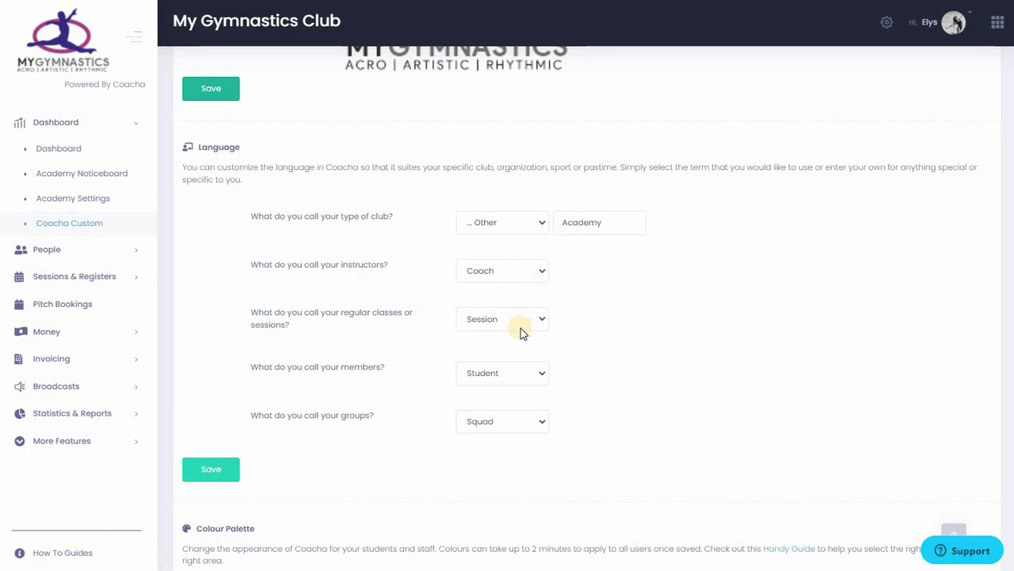
{"action": "left_click", "coordinate": [517, 373]}
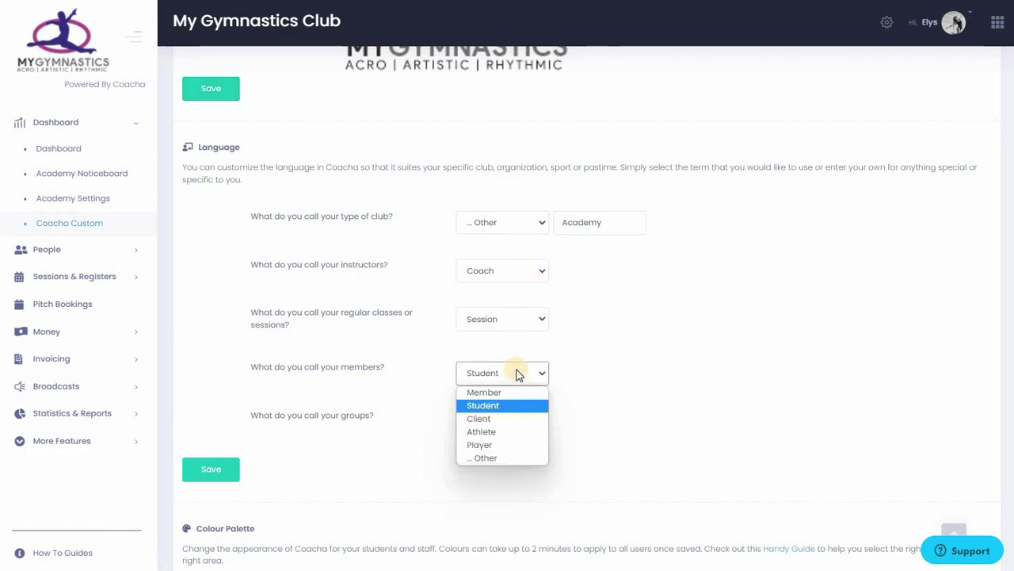
{"action": "left_click", "coordinate": [514, 432]}
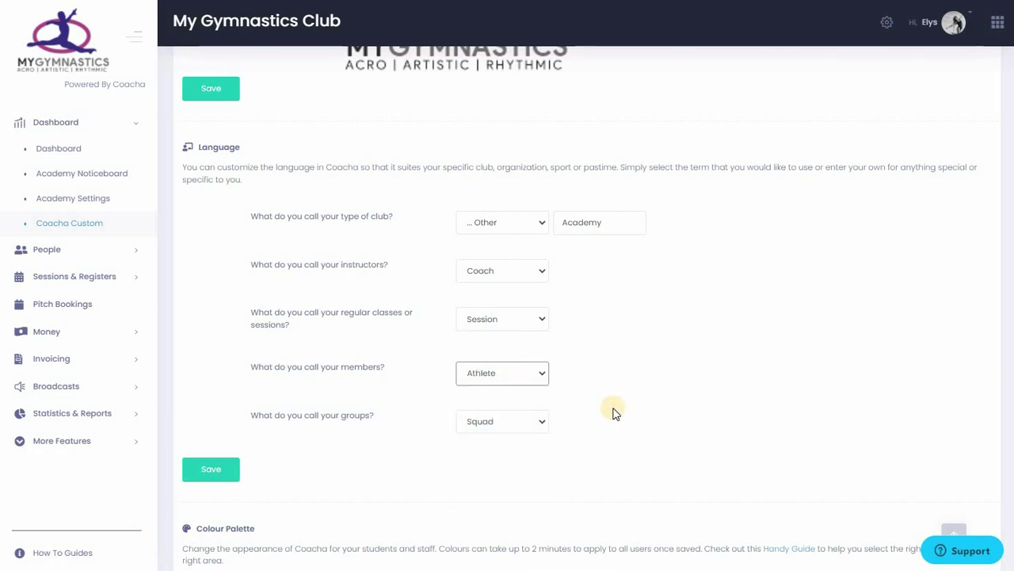
{"action": "left_click", "coordinate": [222, 474]}
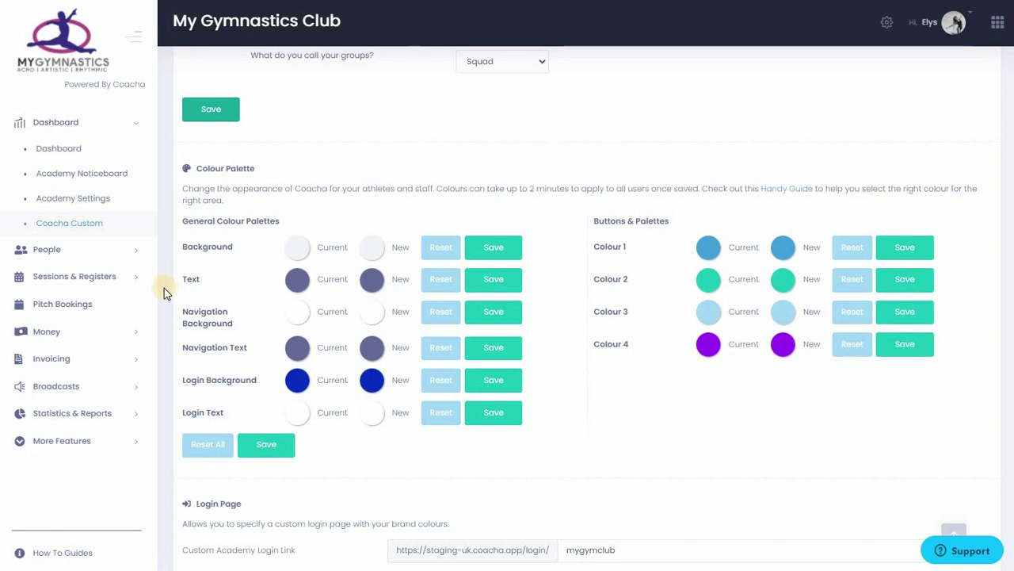
Save a slate-blue background colour of RGB 111, 118, 155, and reset the background to its default and save it again.
{"action": "left_click", "coordinate": [377, 250]}
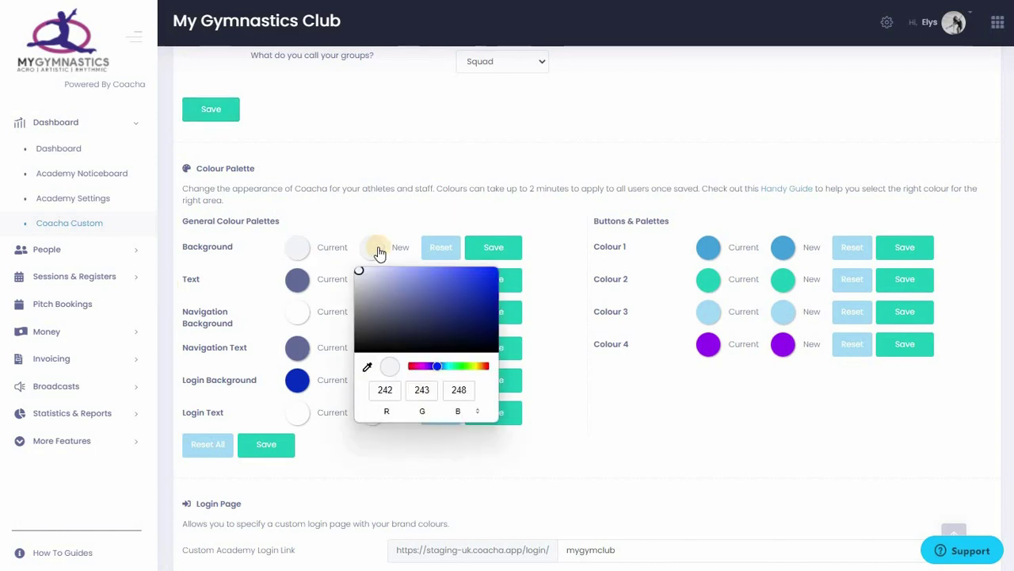
{"action": "left_click", "coordinate": [397, 301]}
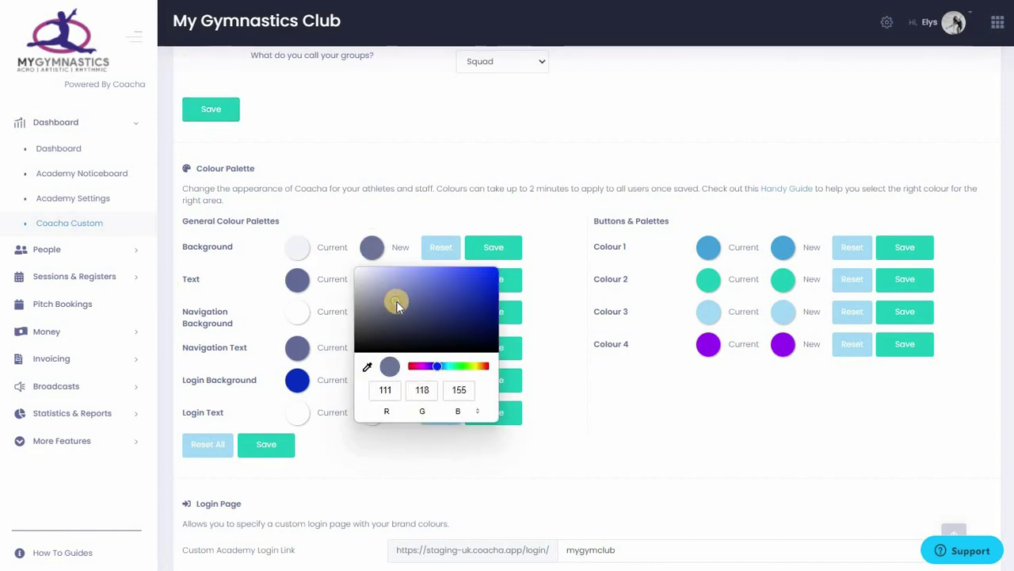
{"action": "left_click", "coordinate": [558, 260]}
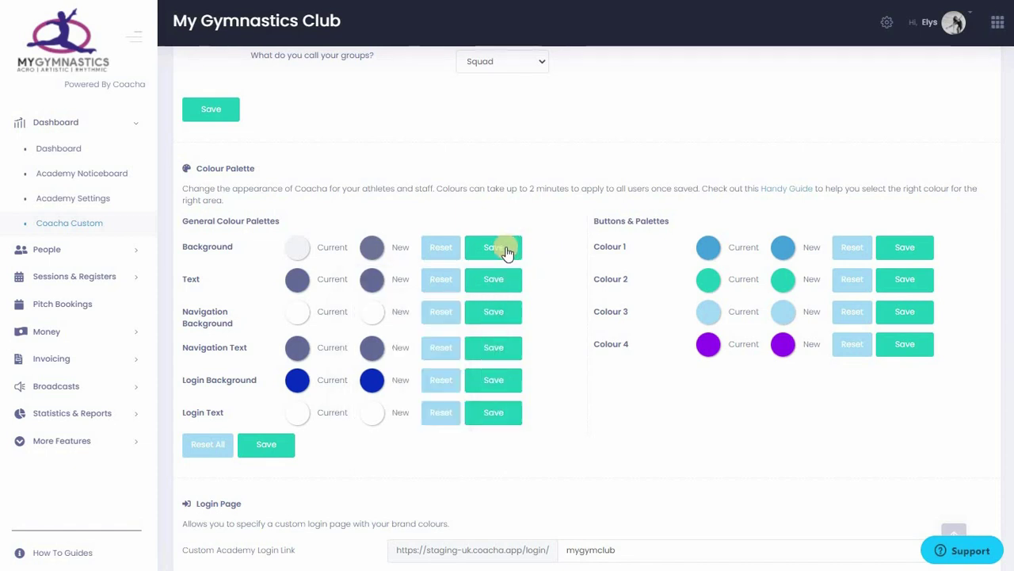
{"action": "left_click", "coordinate": [506, 250]}
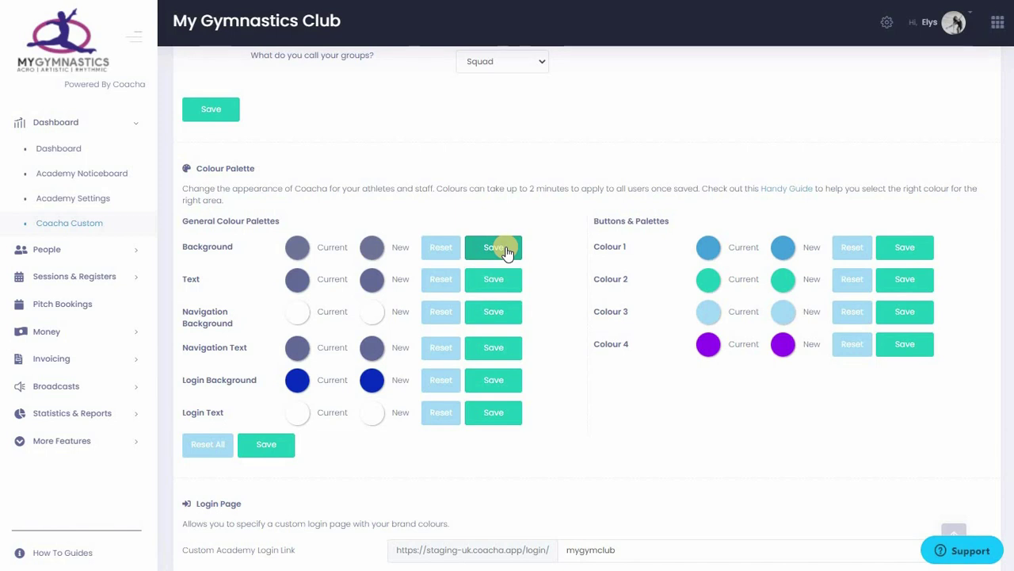
{"action": "left_click", "coordinate": [444, 249]}
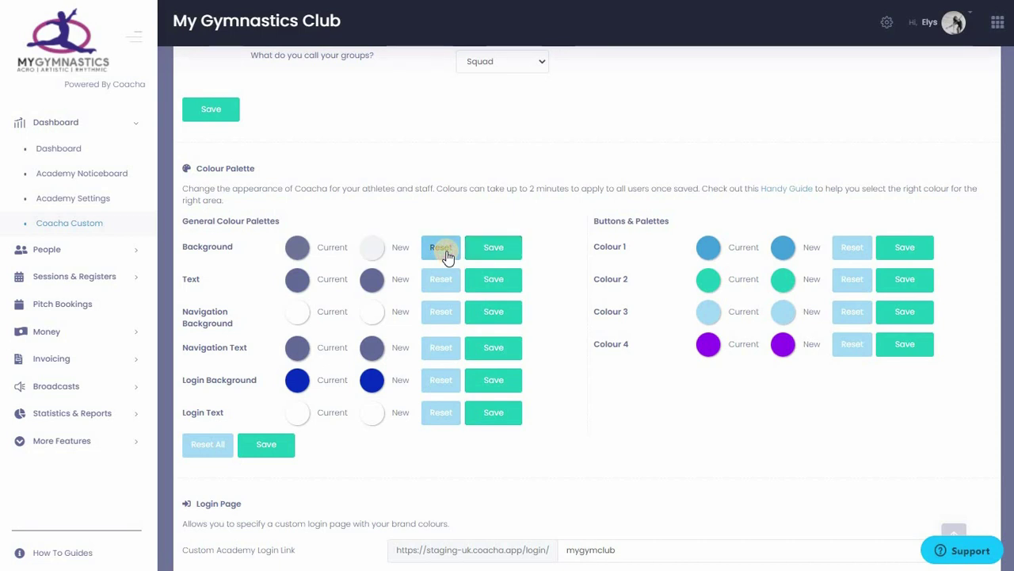
{"action": "left_click", "coordinate": [507, 251]}
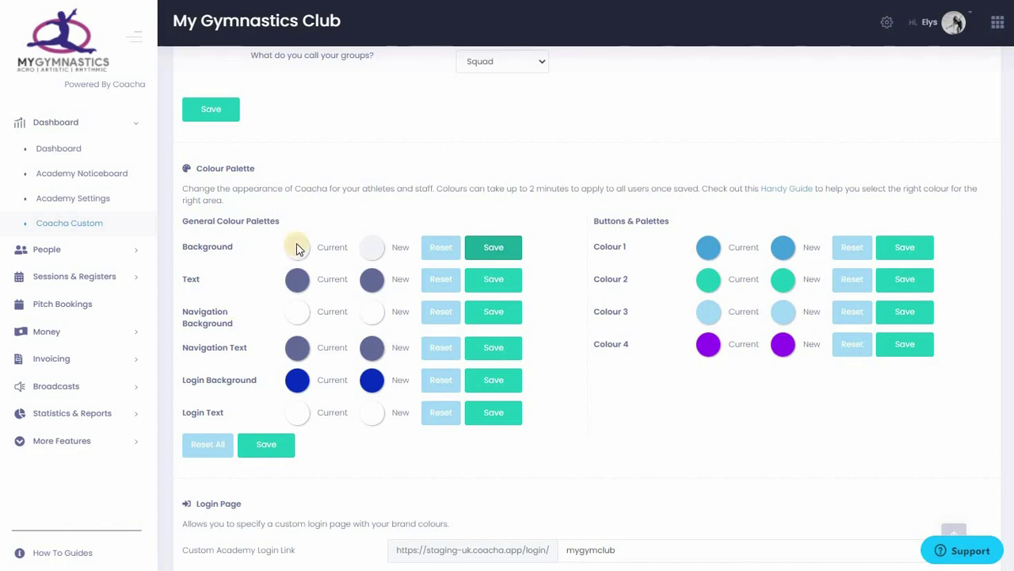
Choose a dark purple, RGB 89, 38, 130, as the new general text colour.
{"action": "left_click", "coordinate": [371, 284]}
{"action": "left_click_drag", "start_coordinate": [442, 405], "coordinate": [430, 402]}
{"action": "mouse_move", "coordinate": [404, 332]}
{"action": "left_mouse_down"}
{"action": "mouse_move", "coordinate": [465, 341]}
{"action": "mouse_move", "coordinate": [458, 347]}
{"action": "left_mouse_up"}
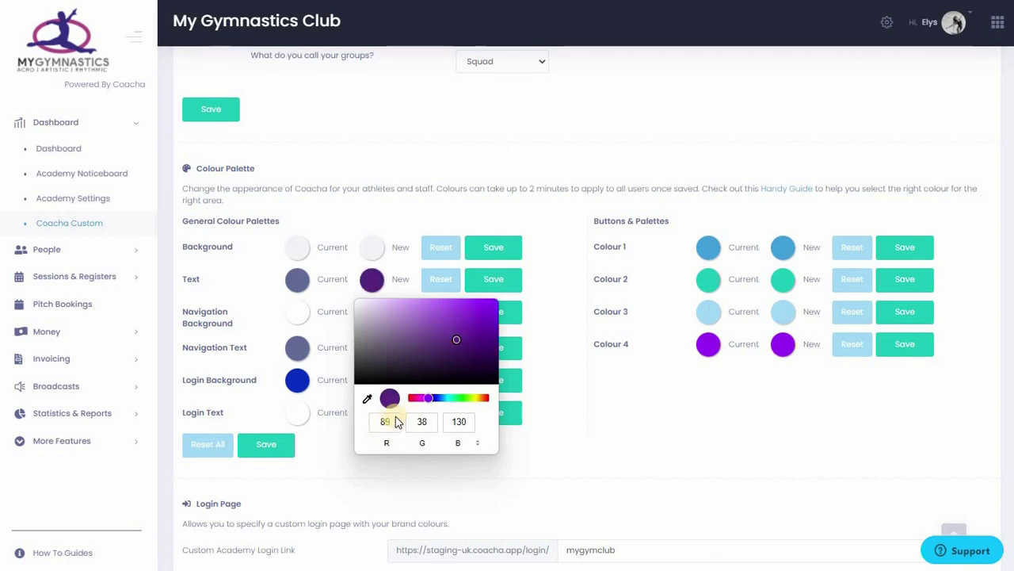
Cycle the text colour's value through the HEX, RGB and HSL formats and copy its hex code #592682.
{"action": "left_click", "coordinate": [478, 443]}
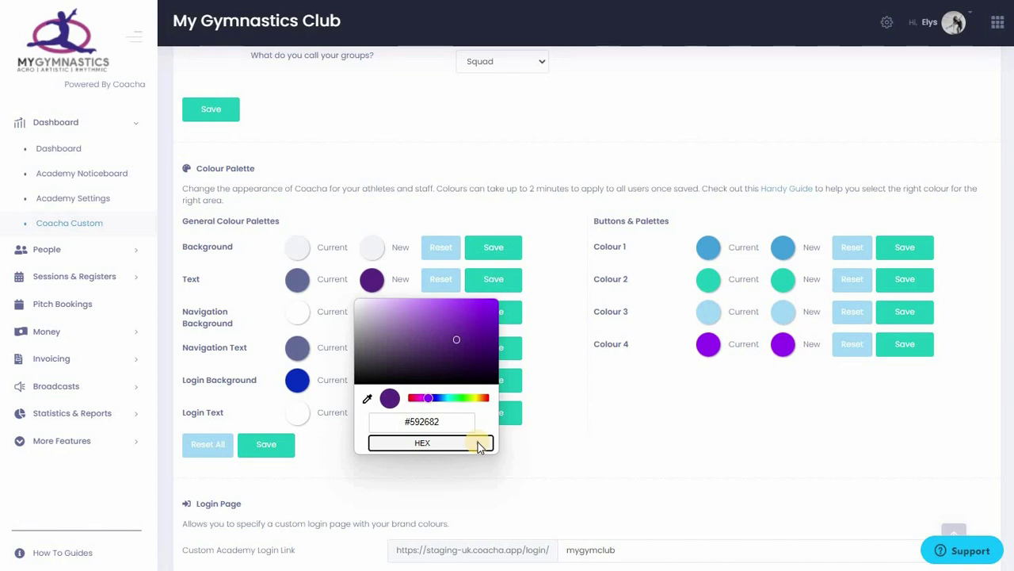
{"action": "left_click", "coordinate": [478, 448]}
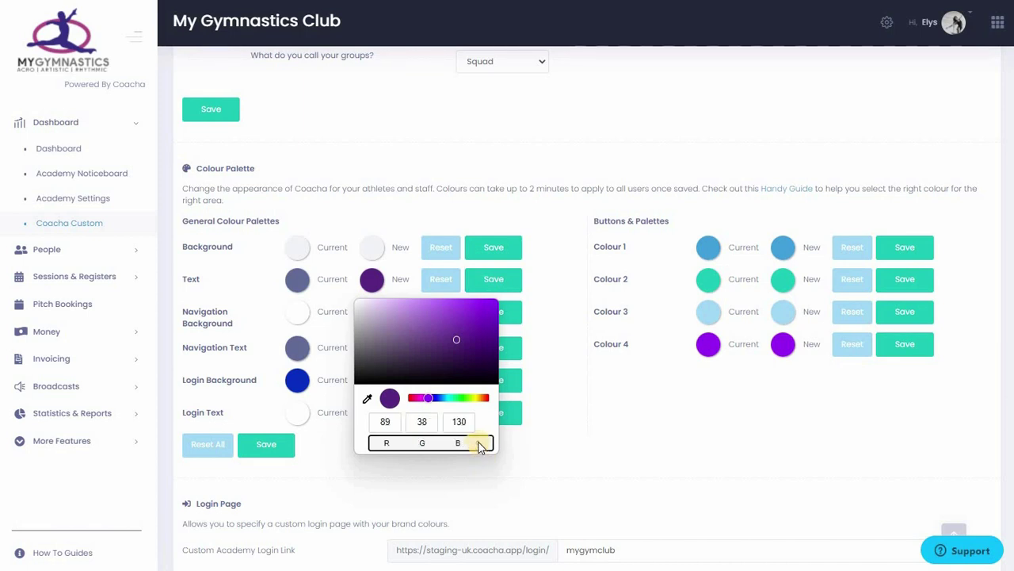
{"action": "left_click", "coordinate": [478, 444]}
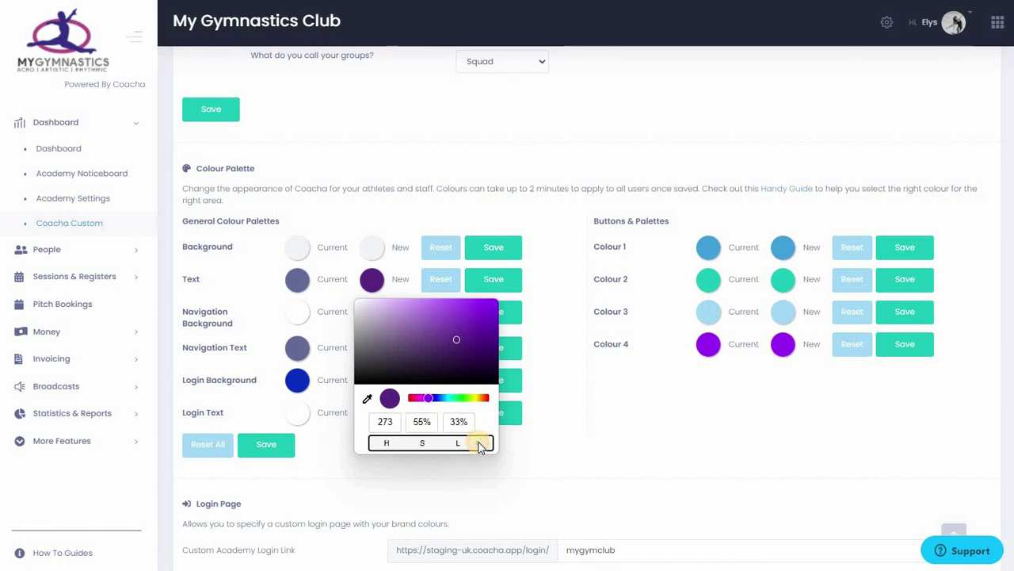
{"action": "left_click", "coordinate": [479, 444]}
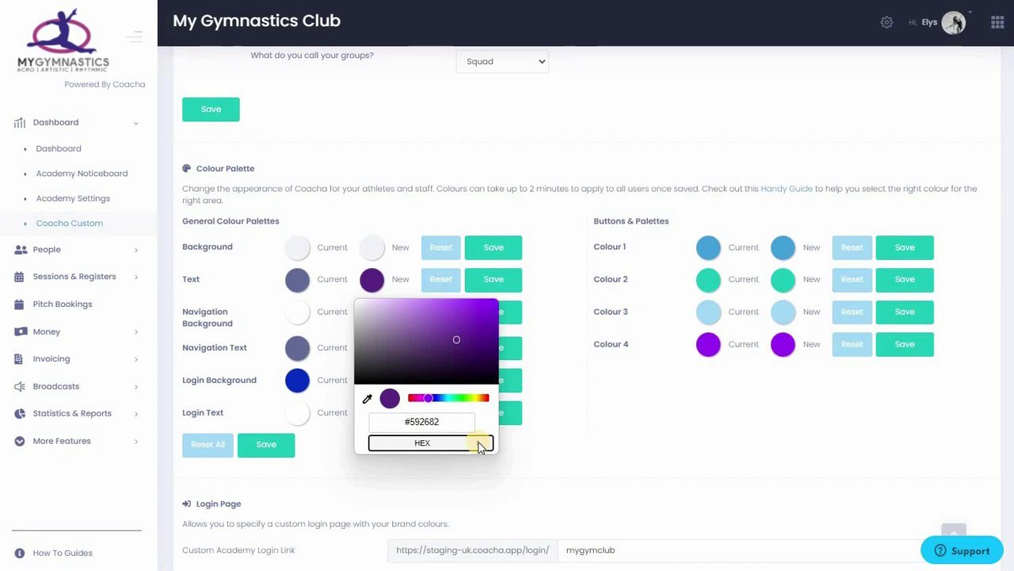
{"action": "left_click", "coordinate": [479, 444]}
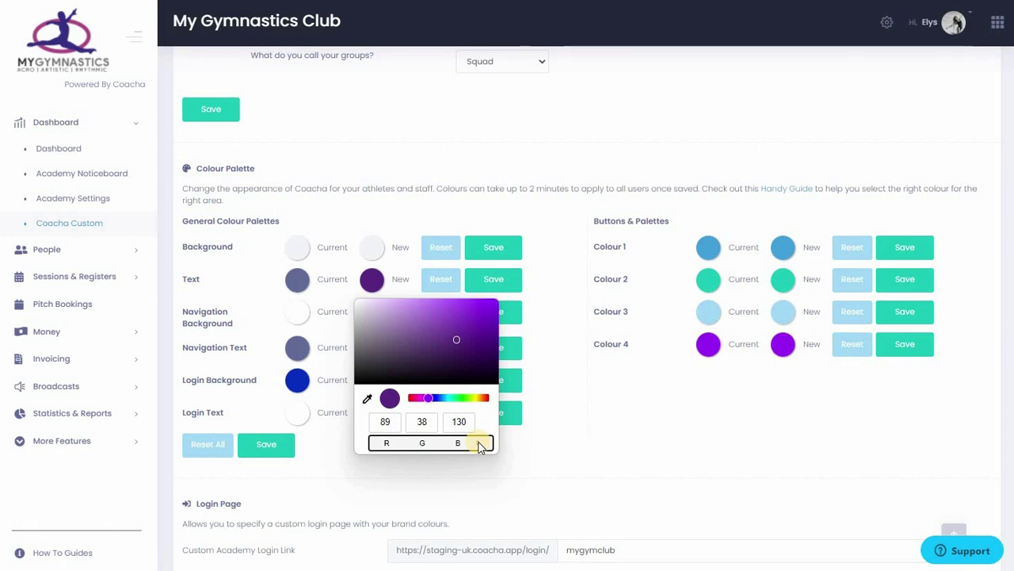
{"action": "left_click", "coordinate": [478, 445]}
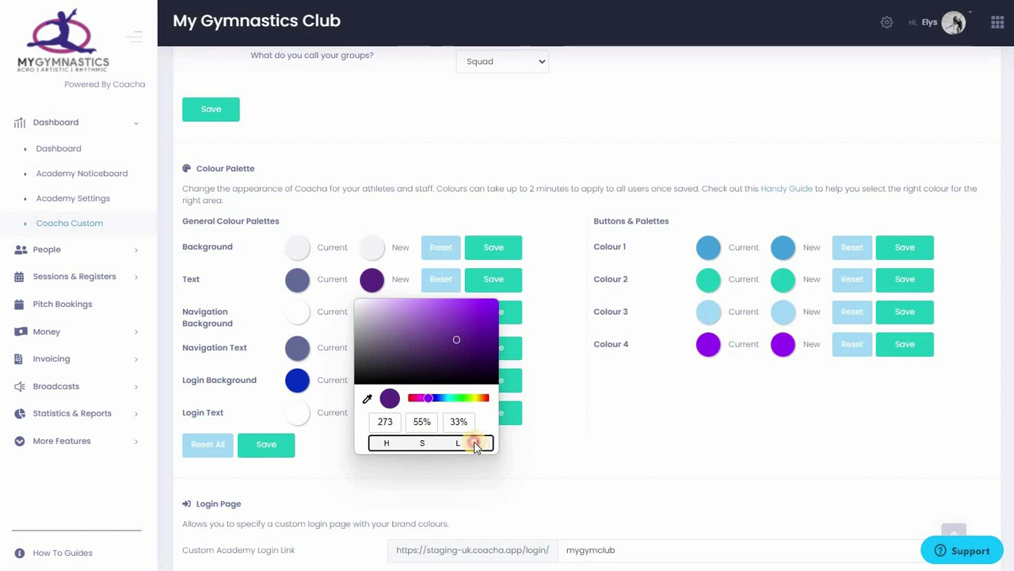
{"action": "left_click", "coordinate": [474, 444]}
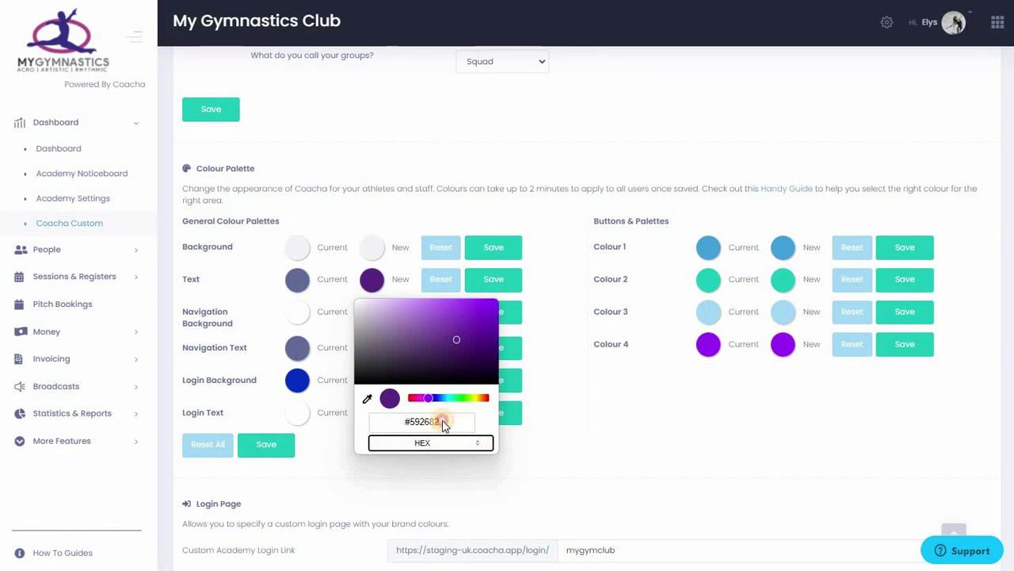
{"action": "left_click", "coordinate": [444, 425]}
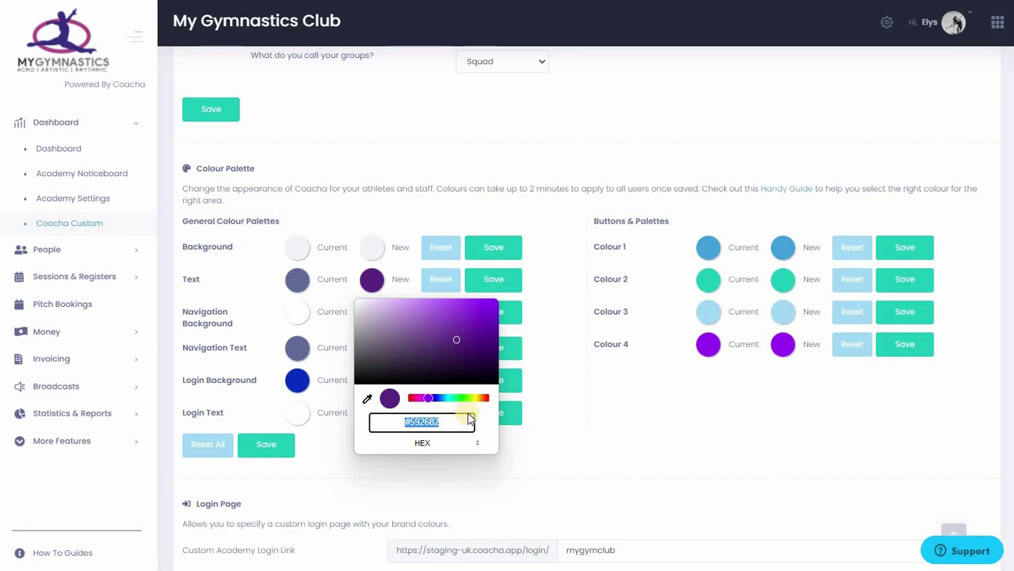
{"action": "left_click", "coordinate": [555, 431]}
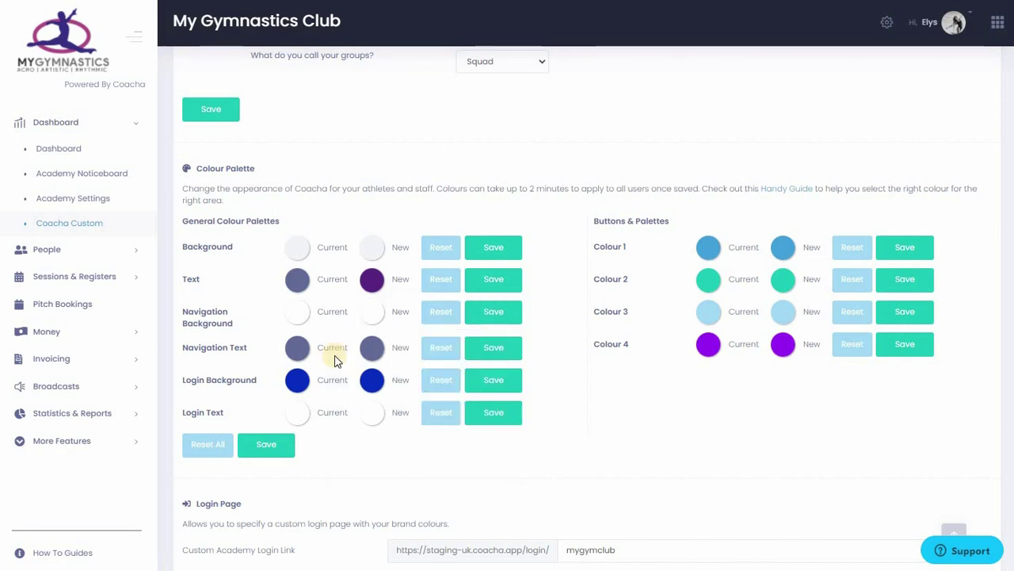
Choose a muted mid-purple as the new navigation background colour.
{"action": "left_click", "coordinate": [373, 315]}
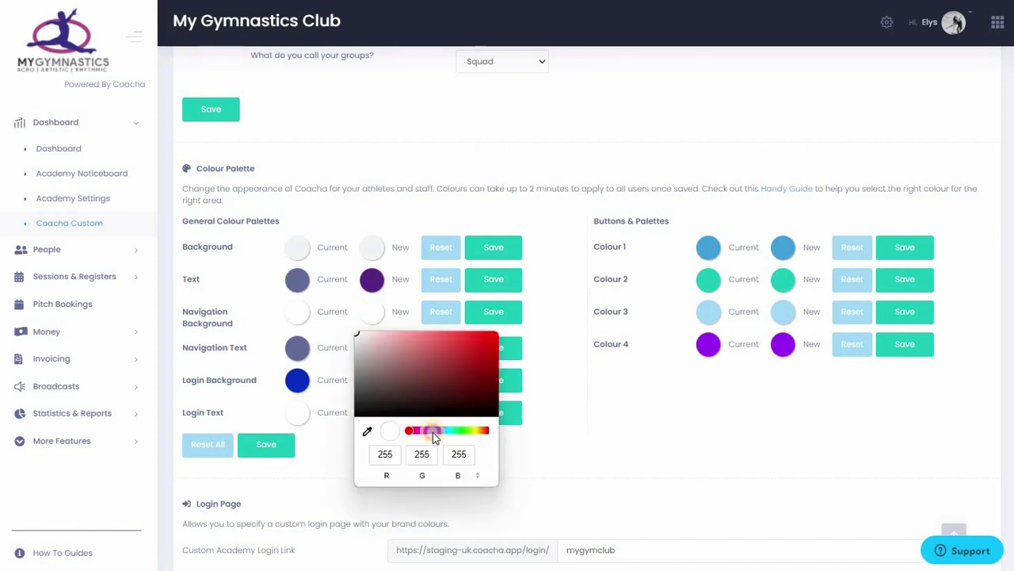
{"action": "left_click", "coordinate": [433, 431]}
{"action": "left_click", "coordinate": [428, 356]}
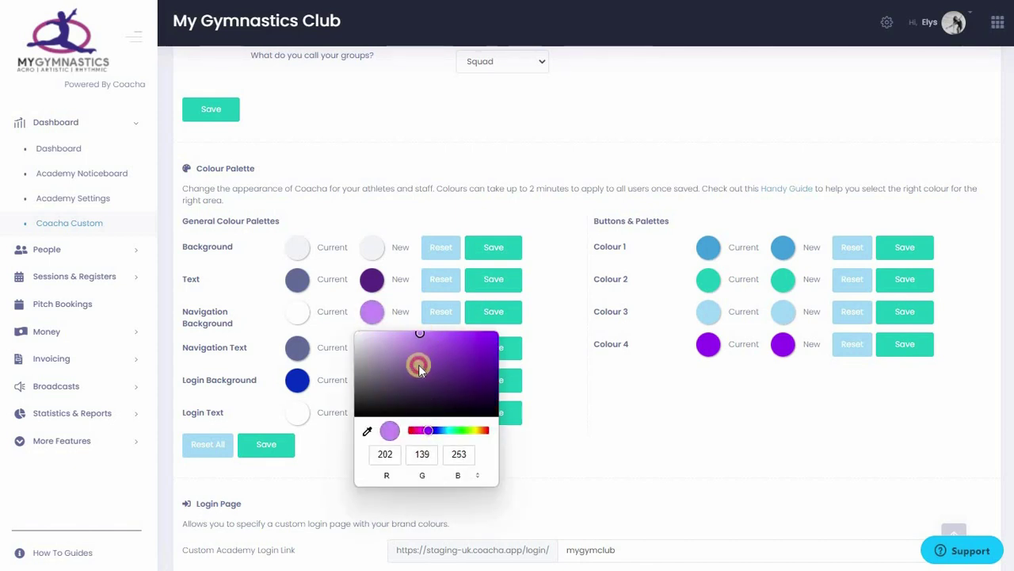
{"action": "left_click_drag", "start_coordinate": [409, 379], "coordinate": [401, 362]}
{"action": "left_click", "coordinate": [411, 322]}
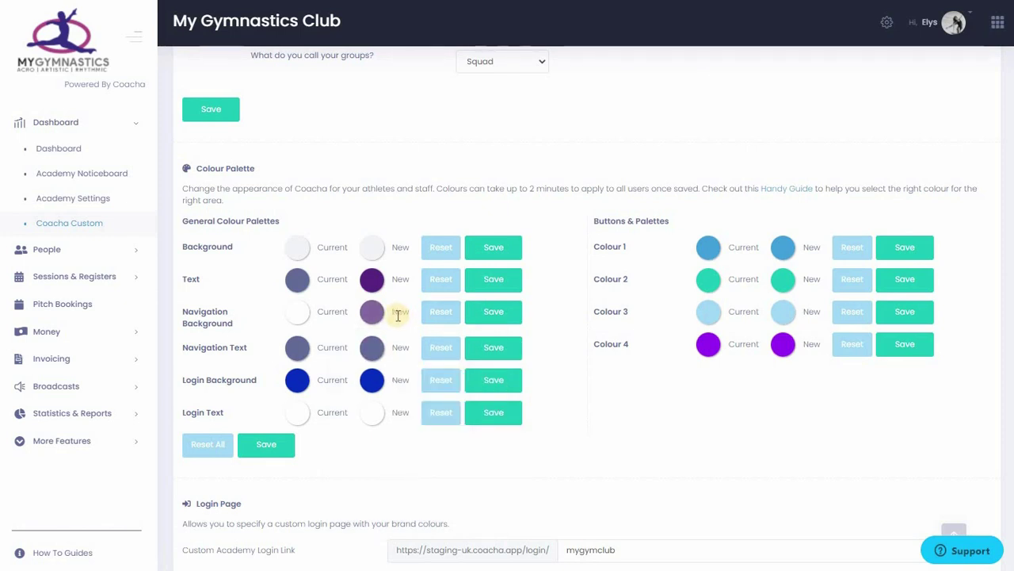
Choose a very light grey as the new navigation text colour.
{"action": "left_click", "coordinate": [373, 349]}
{"action": "left_click", "coordinate": [350, 378]}
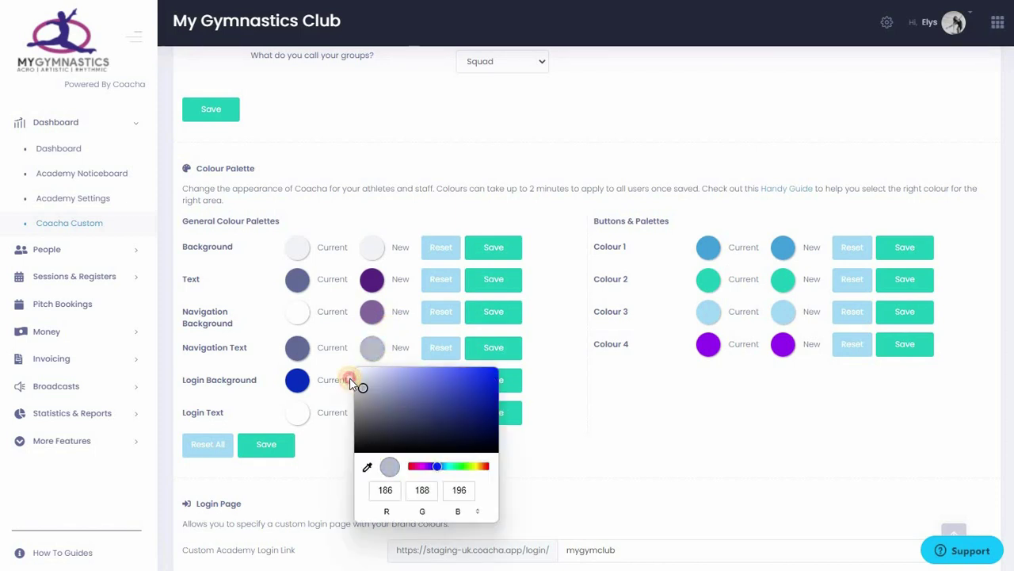
{"action": "left_click", "coordinate": [629, 405]}
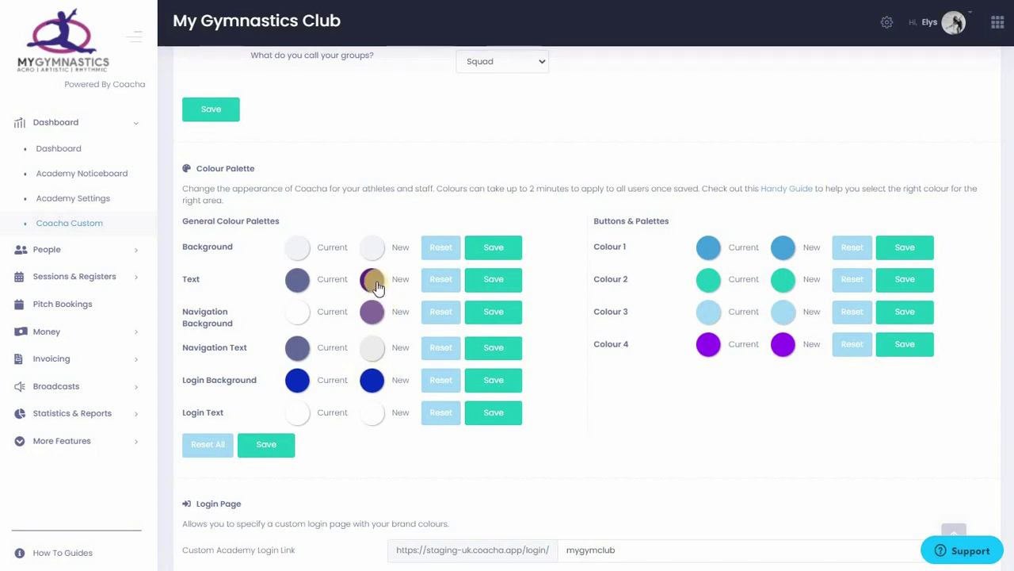
Set the new login background colour to the copied dark purple #592682 and save all general colour palette changes together.
{"action": "left_click", "coordinate": [372, 382]}
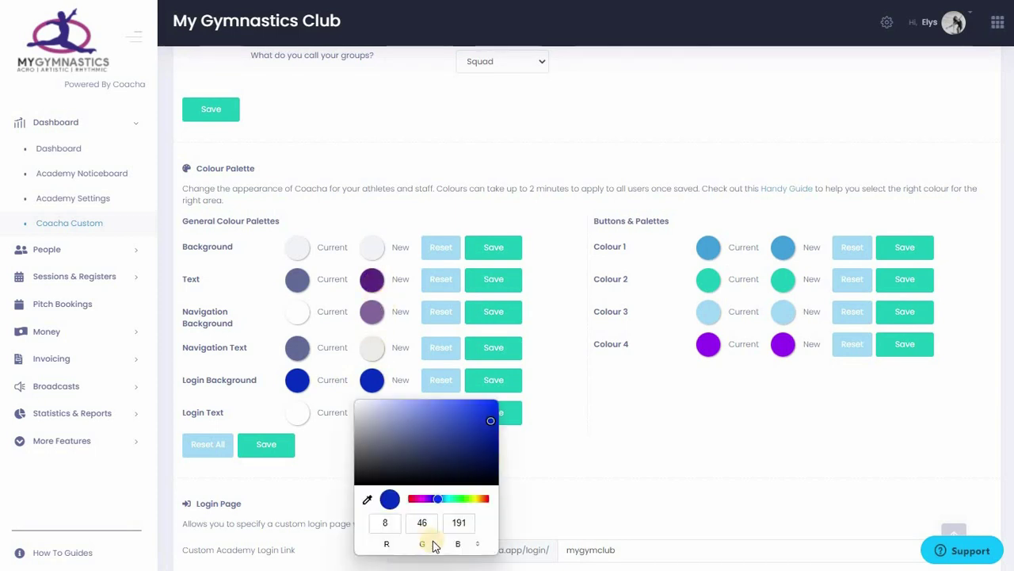
{"action": "left_click", "coordinate": [455, 545]}
{"action": "left_click", "coordinate": [444, 544]}
{"action": "left_click_drag", "start_coordinate": [444, 525], "coordinate": [398, 525]}
{"action": "key", "text": "BackSpace"}
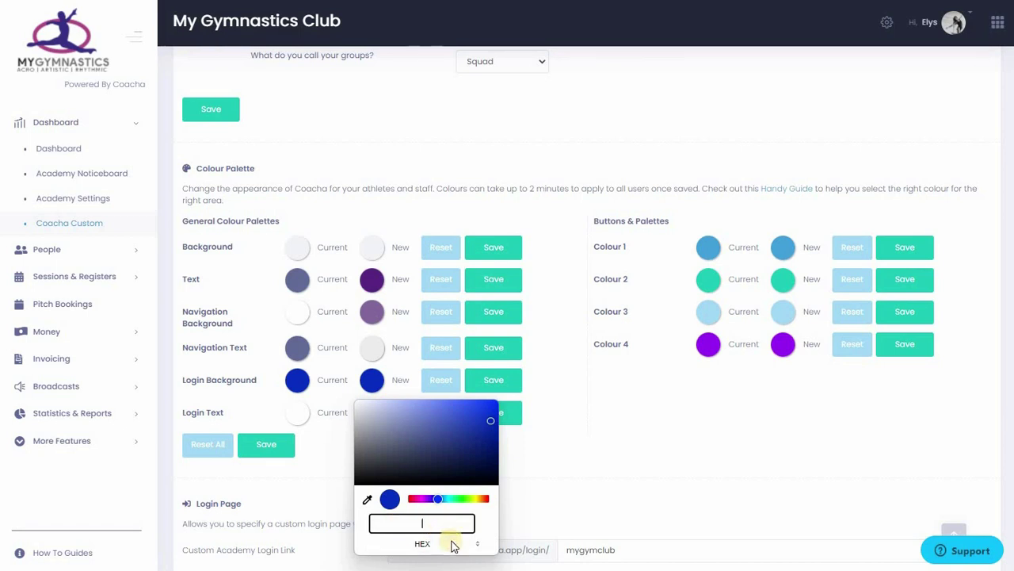
{"action": "left_click", "coordinate": [372, 303]}
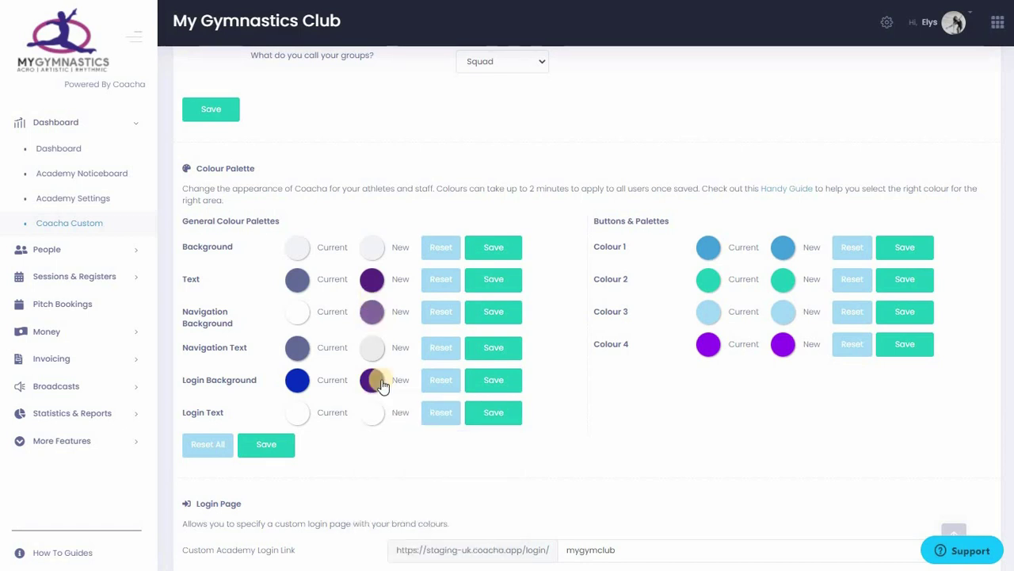
{"action": "left_click", "coordinate": [374, 385]}
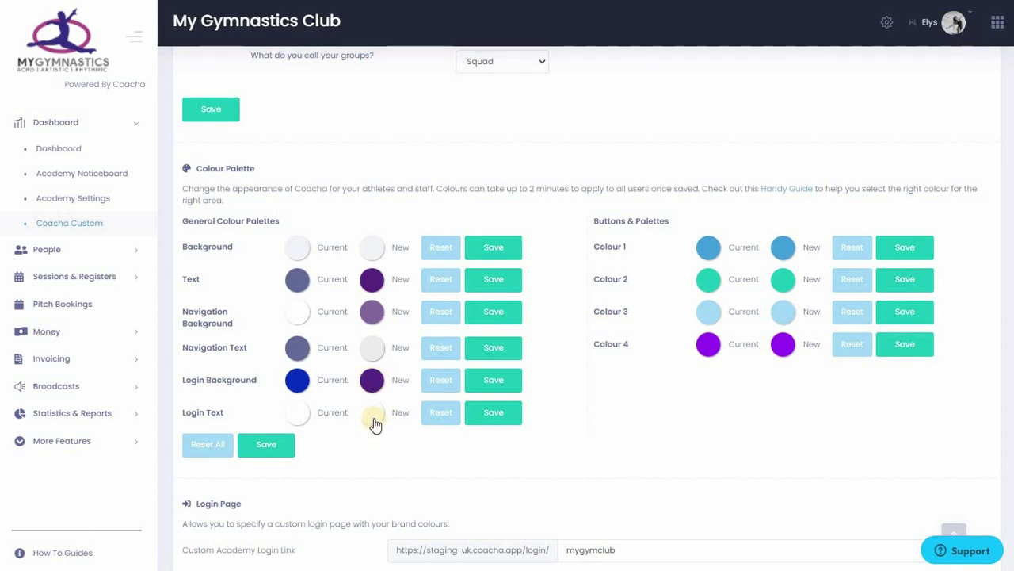
{"action": "left_click", "coordinate": [266, 448]}
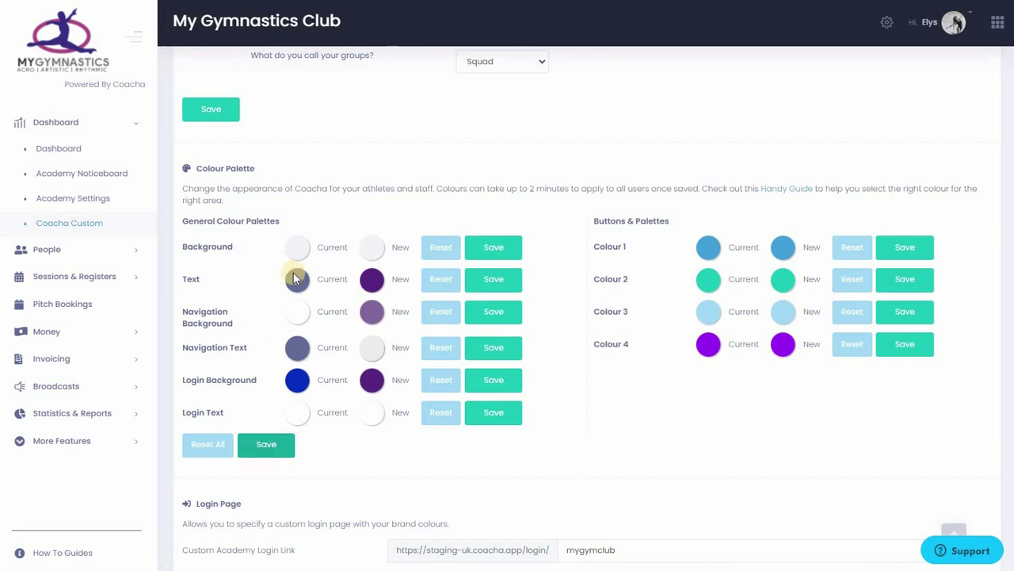
{"action": "left_click", "coordinate": [263, 448]}
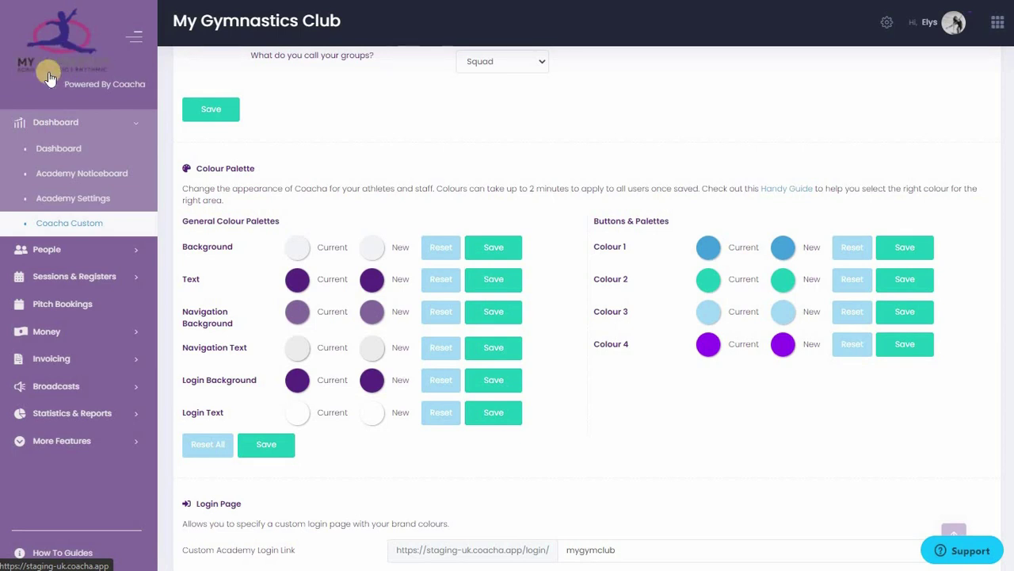
Replace the academy logo with the version that has a white gymnast and white lettering, and save it.
{"action": "left_click", "coordinate": [907, 307]}
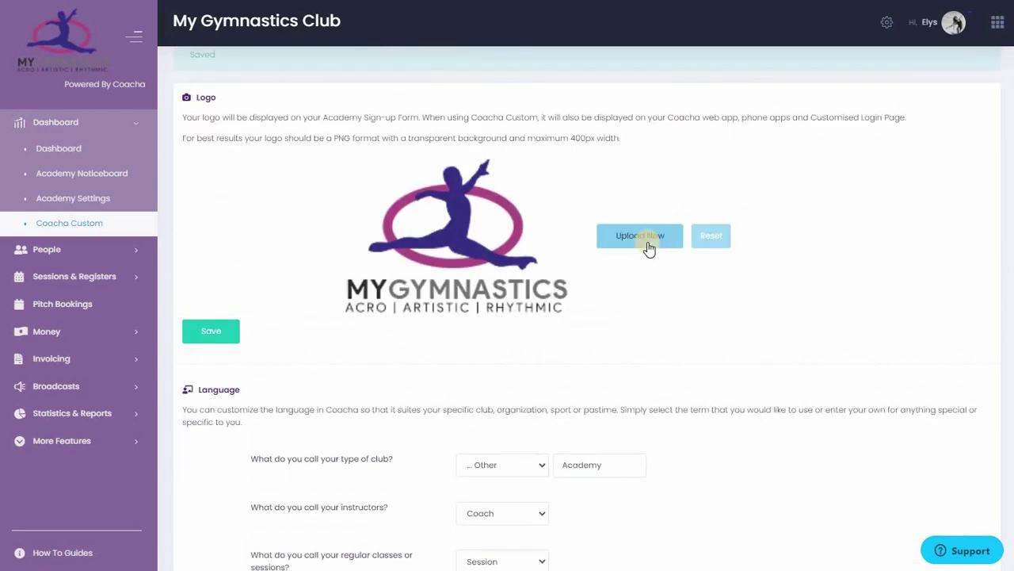
{"action": "left_click", "coordinate": [645, 240]}
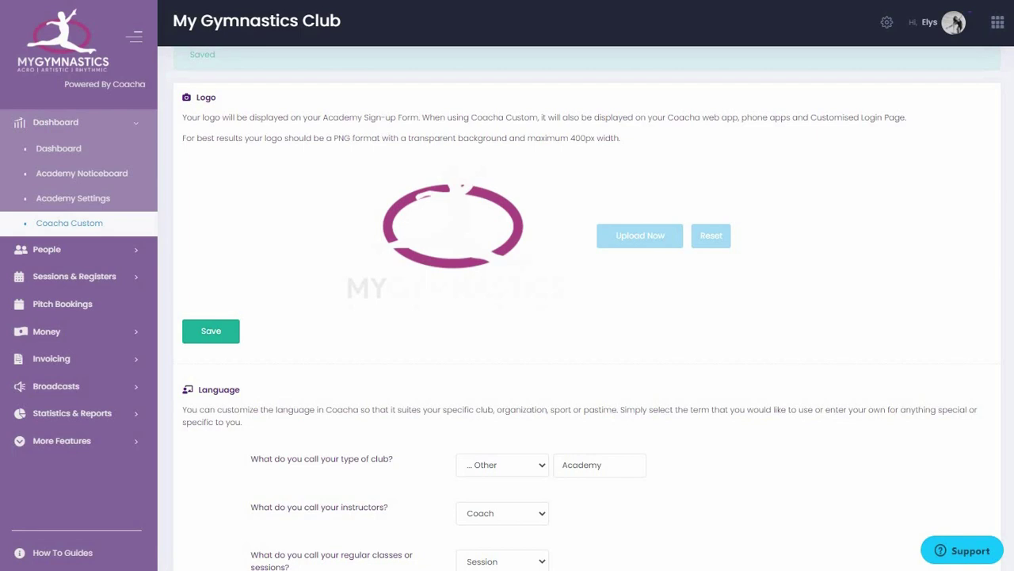
Choose a violet with RGB 107, 67, 219 as the new Colour 1 for buttons and palettes.
{"action": "scroll", "coordinate": [867, 288], "scroll_direction": "down", "scroll_amount": 4}
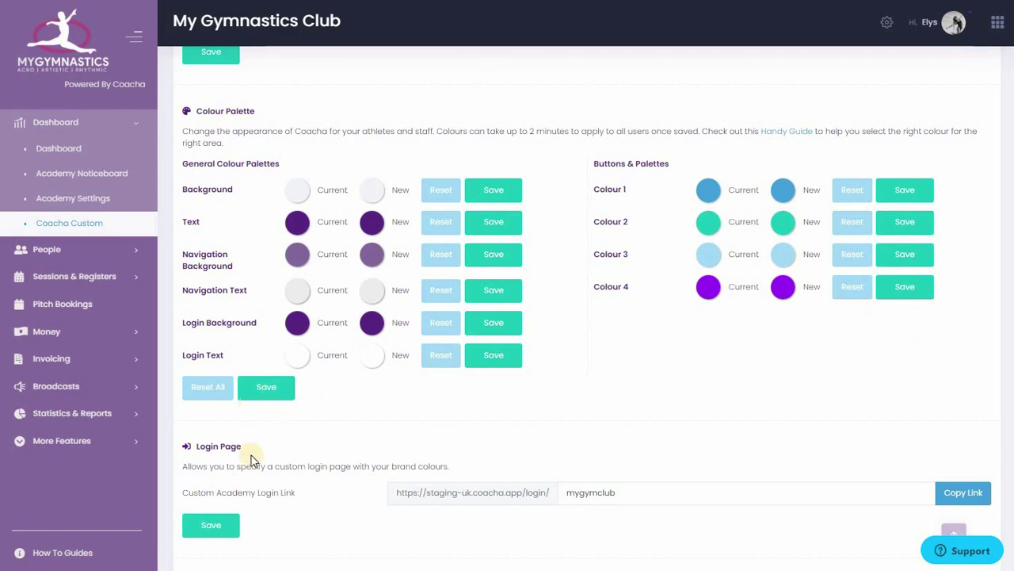
{"action": "left_click", "coordinate": [213, 525]}
{"action": "left_click", "coordinate": [208, 388]}
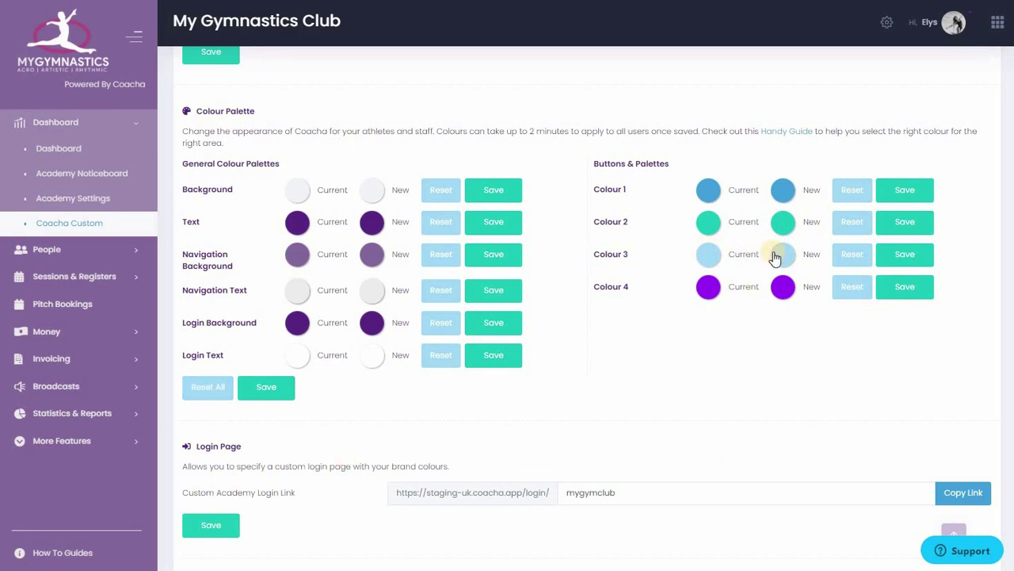
{"action": "left_click", "coordinate": [963, 496]}
{"action": "left_click", "coordinate": [784, 191]}
{"action": "left_click", "coordinate": [843, 310]}
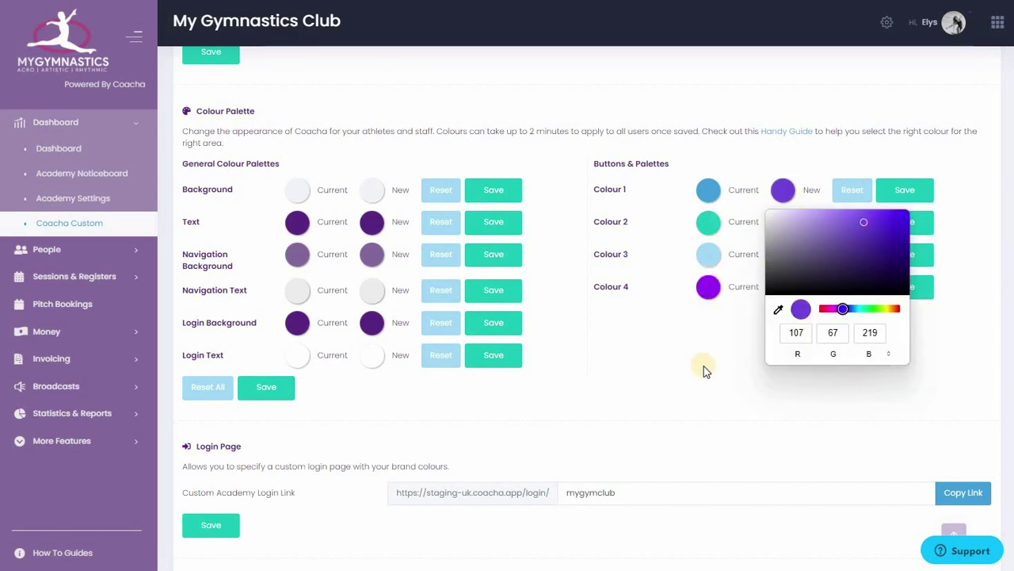
{"action": "left_click_drag", "start_coordinate": [844, 310], "coordinate": [844, 316]}
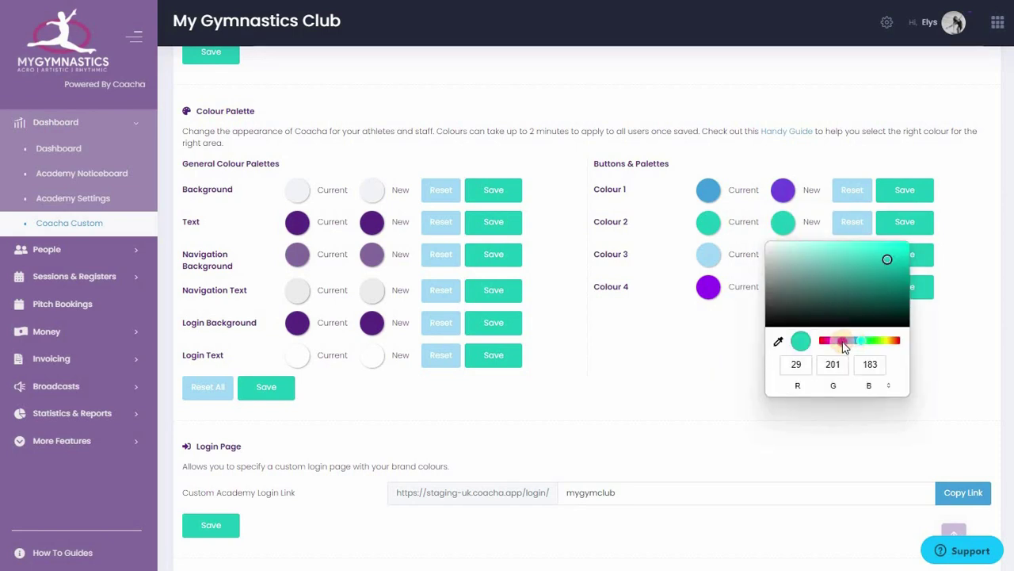
Choose a magenta-toned purple as the new Colour 2 for buttons and palettes, and save all colour palette changes.
{"action": "mouse_move", "coordinate": [843, 347]}
{"action": "left_mouse_down"}
{"action": "mouse_move", "coordinate": [826, 347]}
{"action": "mouse_move", "coordinate": [835, 346]}
{"action": "left_mouse_up"}
{"action": "left_click_drag", "start_coordinate": [839, 271], "coordinate": [850, 267]}
{"action": "left_click", "coordinate": [759, 253]}
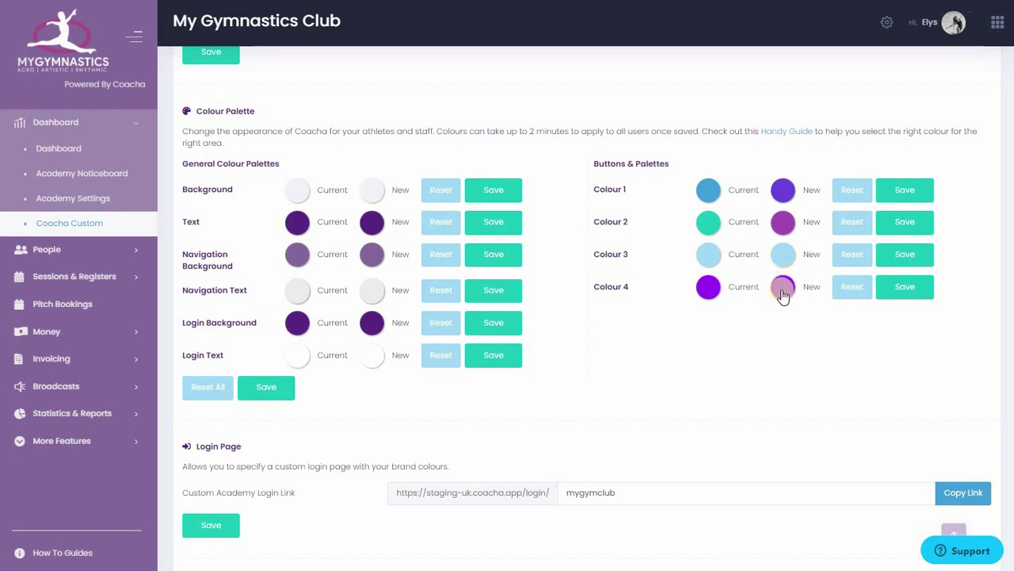
{"action": "left_click", "coordinate": [277, 394]}
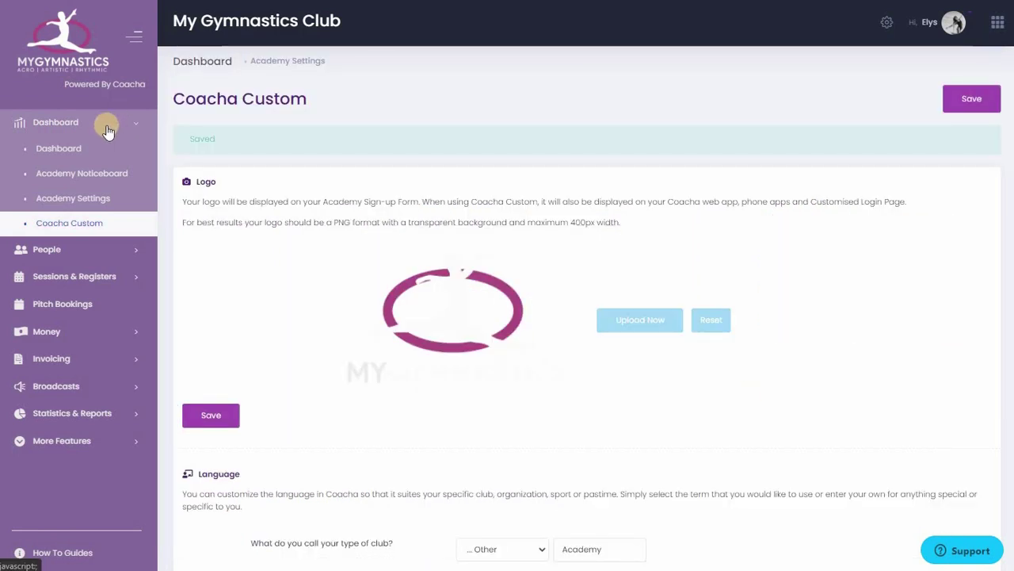
View the dashboard to check the new button colours, and return to the Coacha Custom settings.
{"action": "left_click", "coordinate": [84, 173]}
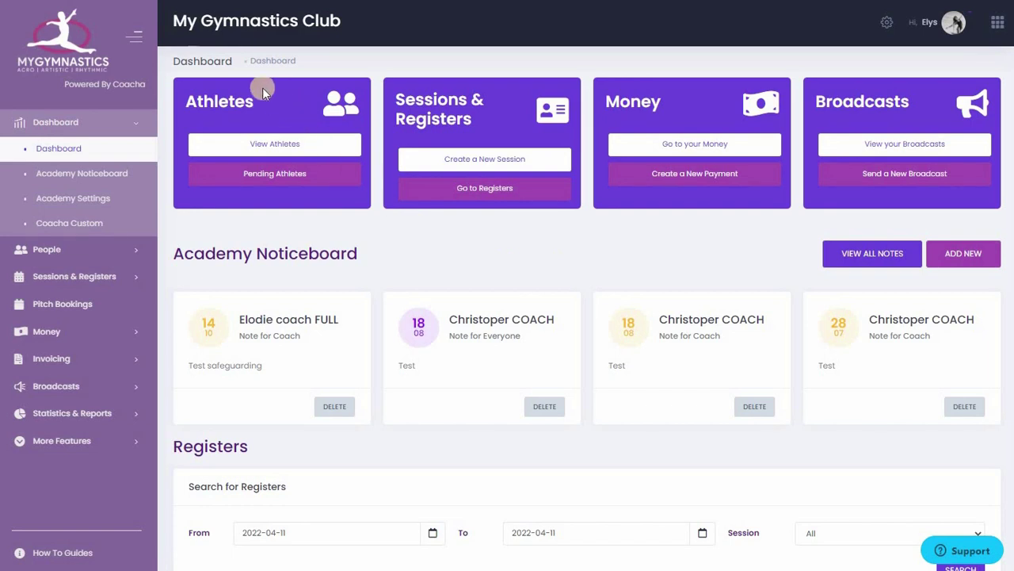
{"action": "left_click", "coordinate": [111, 225]}
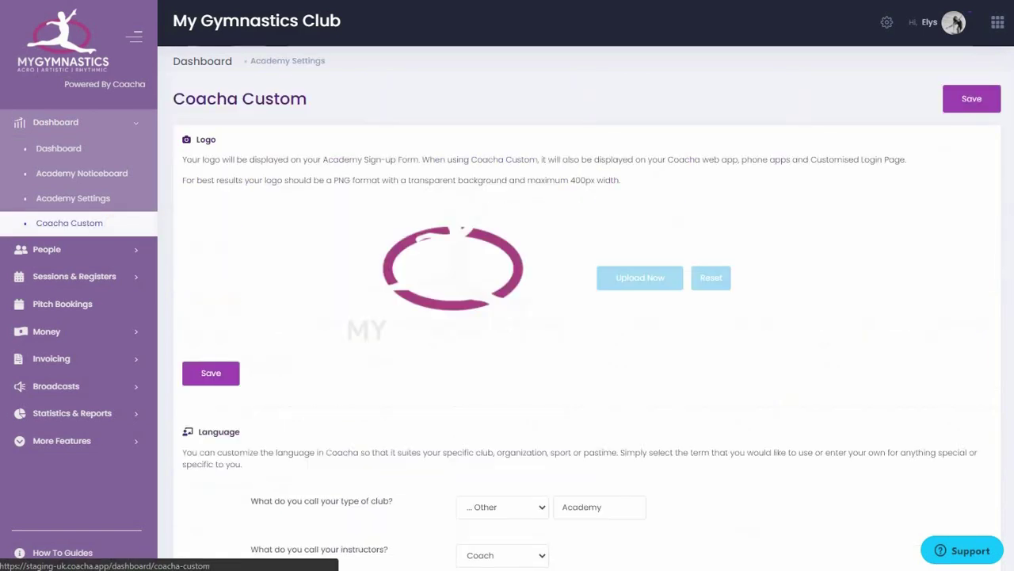
Choose a slightly more muted violet as the new Colour 1, save it and check the dashboard.
{"action": "scroll", "coordinate": [860, 192], "scroll_direction": "down", "scroll_amount": 10}
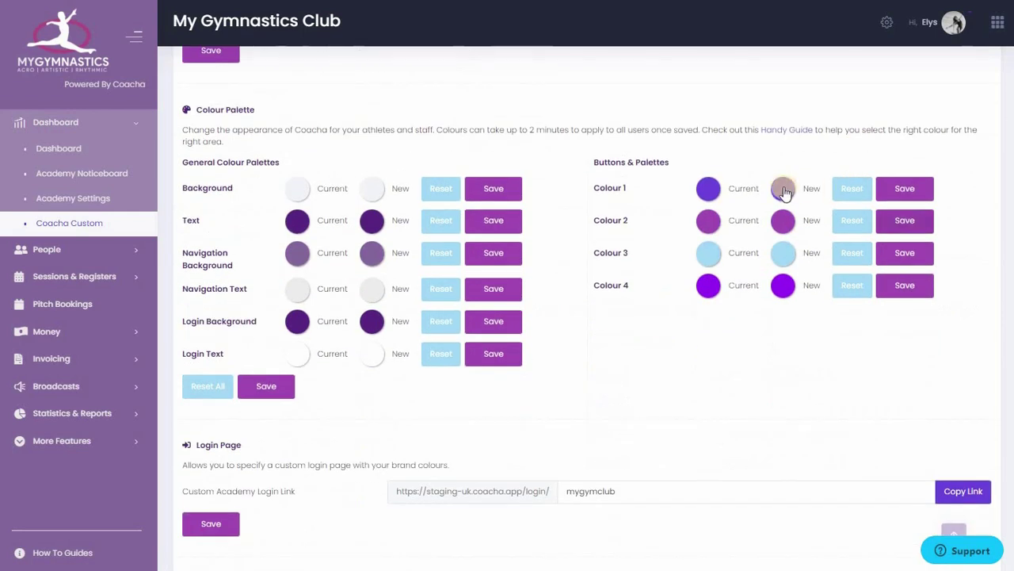
{"action": "left_click", "coordinate": [783, 190]}
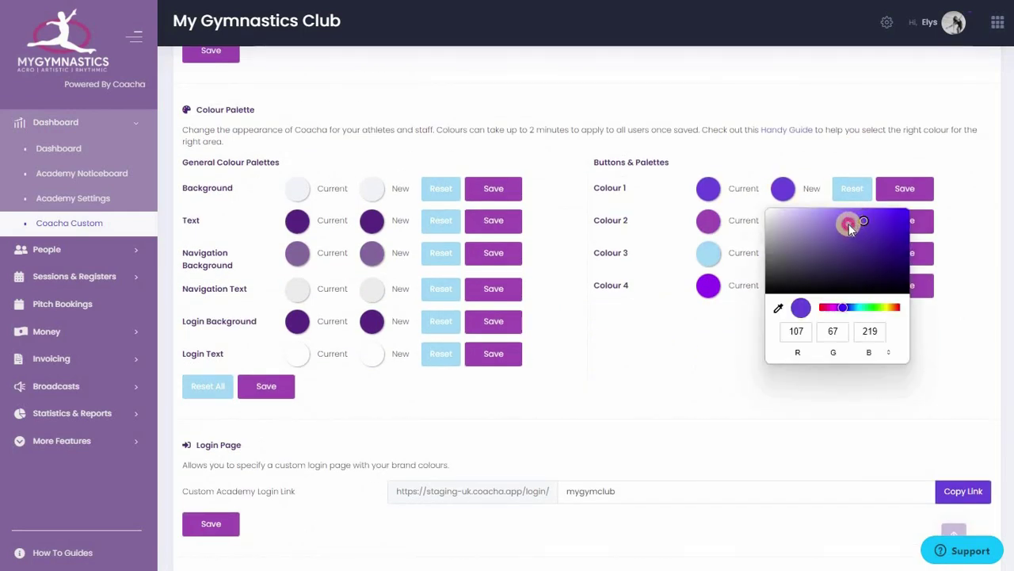
{"action": "left_click_drag", "start_coordinate": [847, 225], "coordinate": [850, 227]}
{"action": "left_click", "coordinate": [907, 190]}
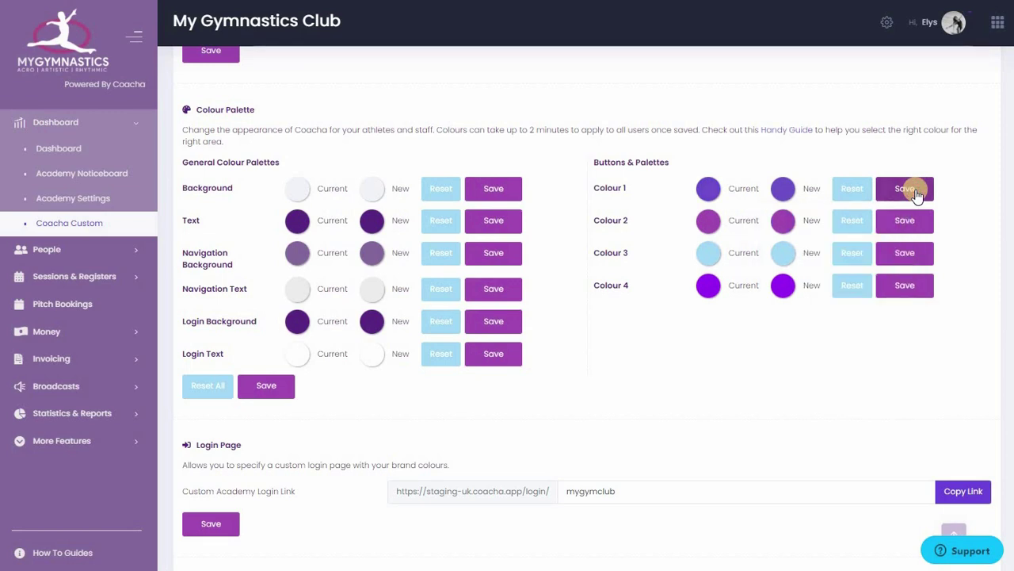
{"action": "left_click", "coordinate": [105, 148]}
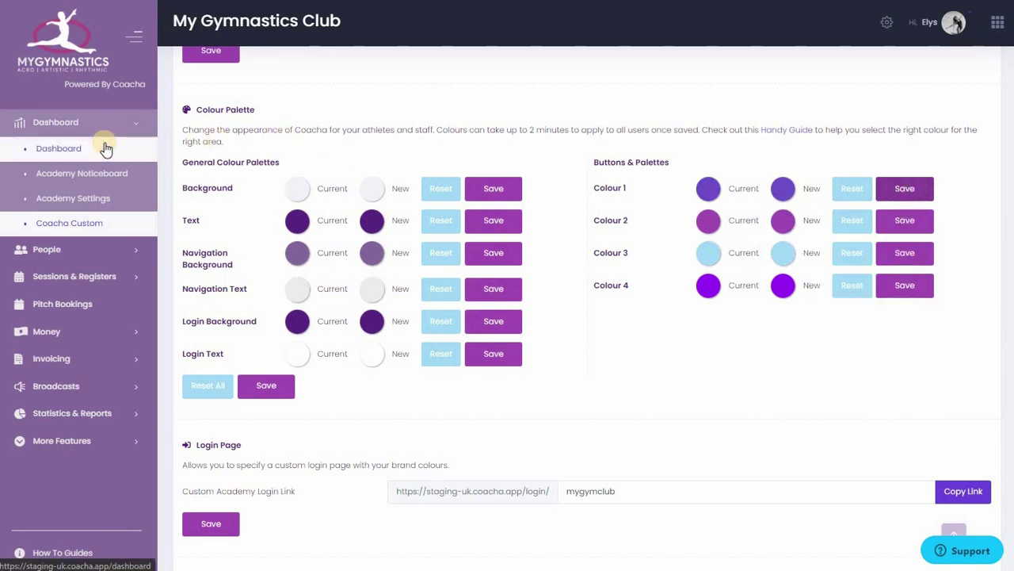
Pick a very light grey for the general background colour again and save it.
{"action": "scroll", "coordinate": [512, 267], "scroll_direction": "up", "scroll_amount": 2}
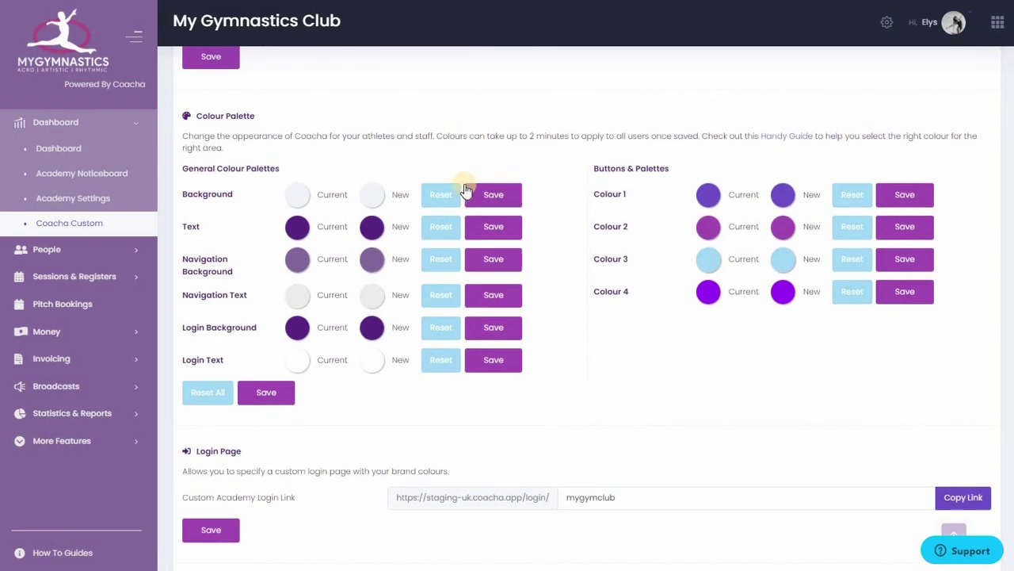
{"action": "left_click", "coordinate": [365, 195]}
{"action": "left_click_drag", "start_coordinate": [385, 235], "coordinate": [390, 241]}
{"action": "left_click", "coordinate": [511, 197]}
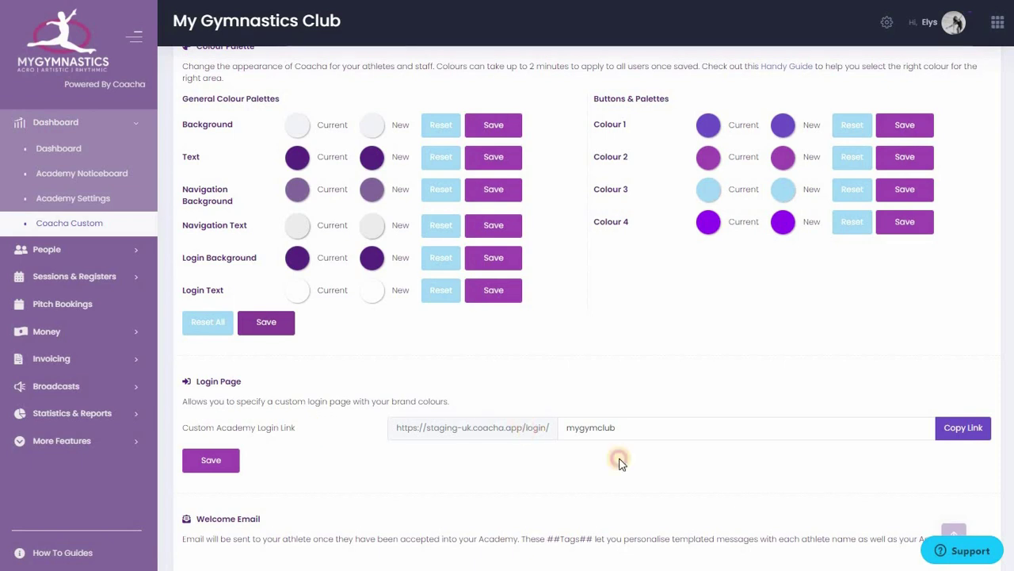
Select the custom academy login name mygymclub and copy the full login link.
{"action": "key", "text": "Tab"}
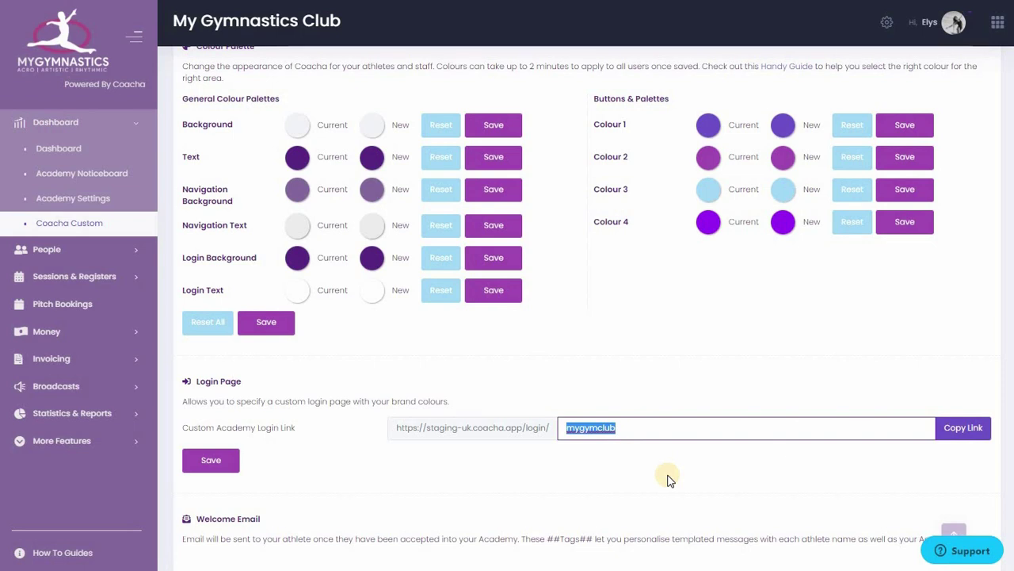
{"action": "left_click", "coordinate": [964, 430]}
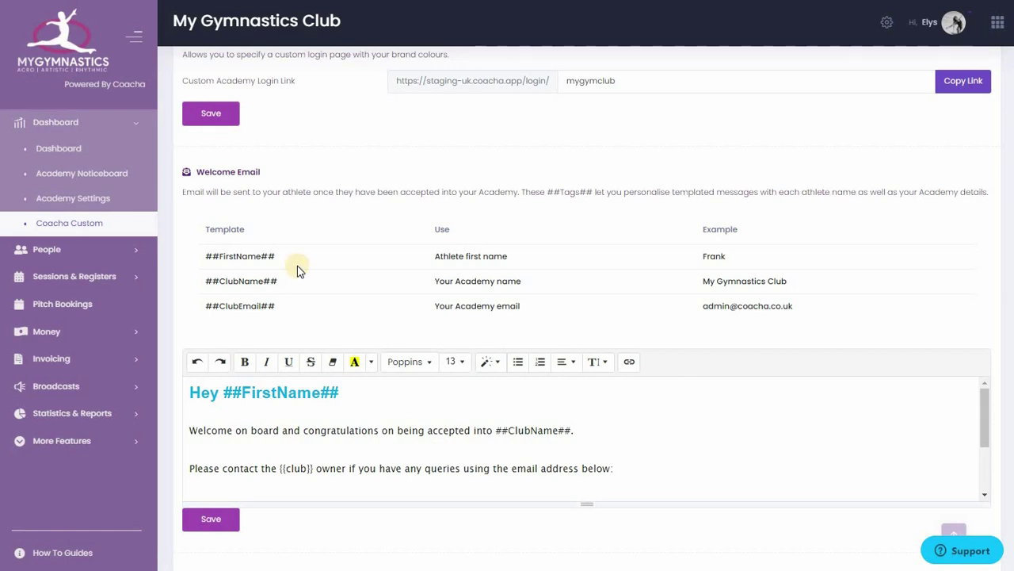
Review the ##FirstName##, ##ClubName## and ##ClubEmail## tags and the message text of the welcome email, and save the email.
{"action": "left_click_drag", "start_coordinate": [208, 256], "coordinate": [279, 264]}
{"action": "triple_click", "coordinate": [271, 285]}
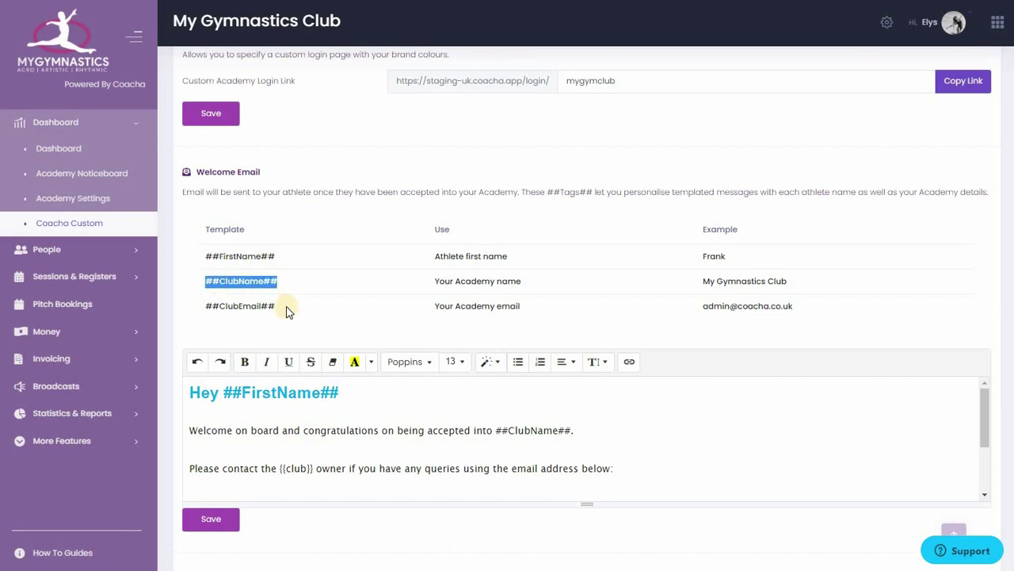
{"action": "left_click_drag", "start_coordinate": [185, 301], "coordinate": [283, 302]}
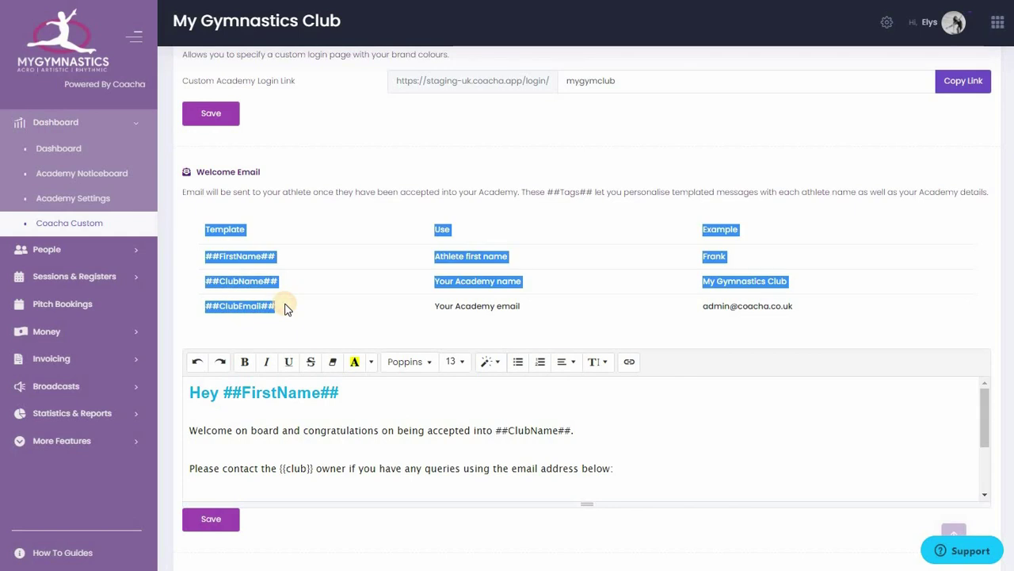
{"action": "left_click", "coordinate": [285, 309]}
{"action": "triple_click", "coordinate": [209, 304]}
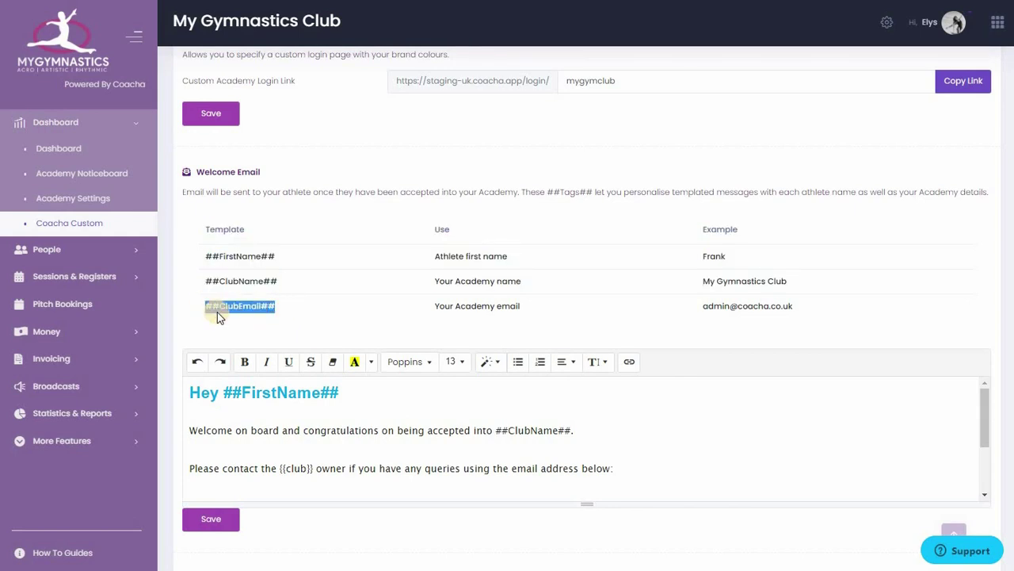
{"action": "left_click", "coordinate": [428, 432]}
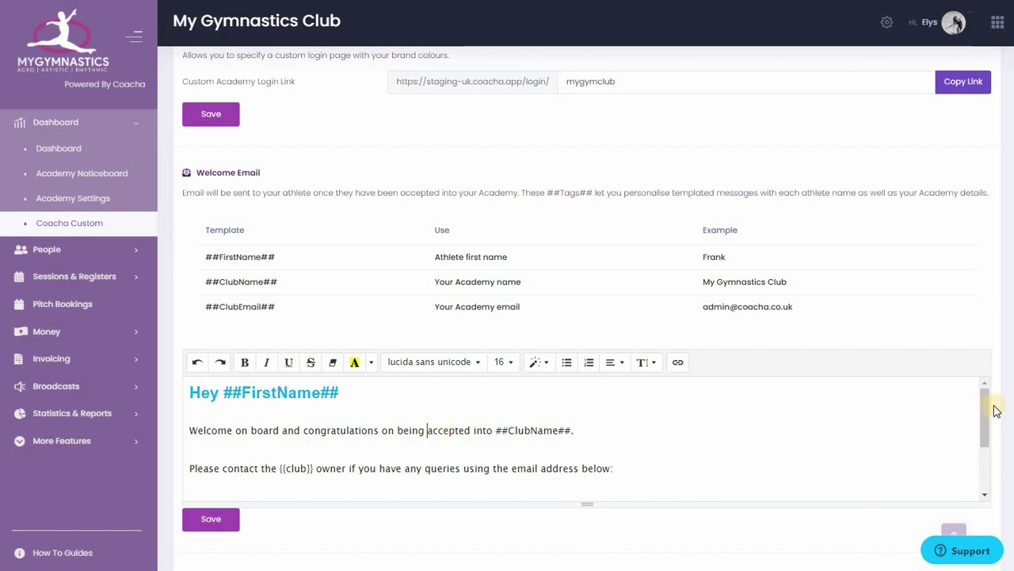
{"action": "left_click", "coordinate": [209, 521]}
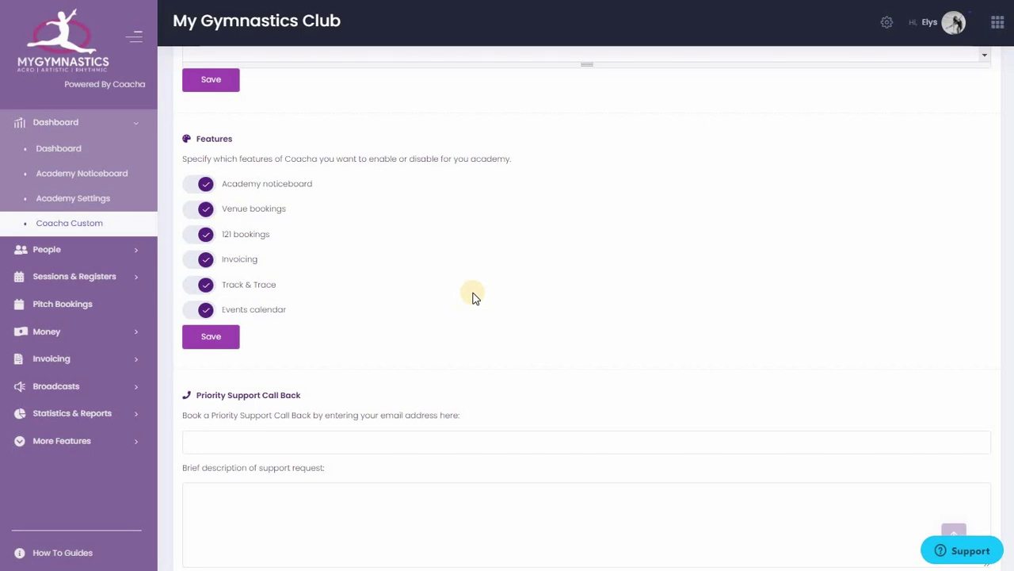
View the noticeboard section on the dashboard and the separate Academy Noticeboard page.
{"action": "left_click", "coordinate": [191, 212]}
{"action": "key", "text": "space"}
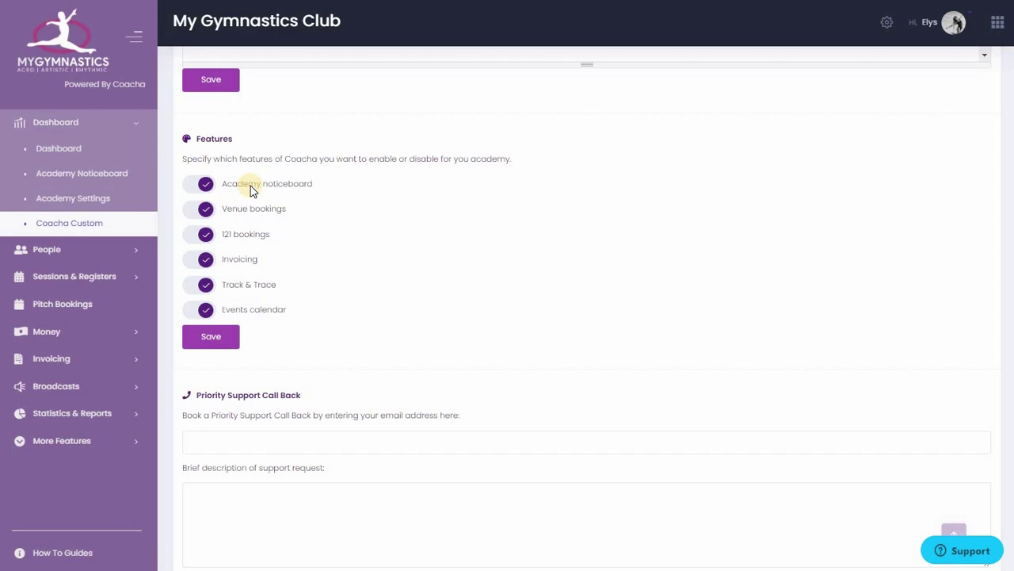
{"action": "left_click", "coordinate": [91, 148]}
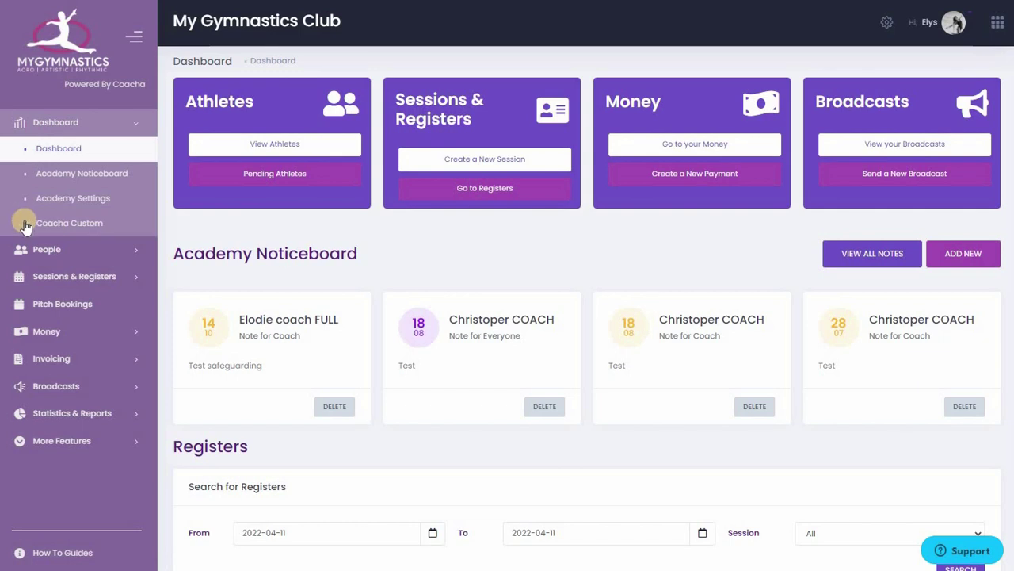
{"action": "left_click", "coordinate": [83, 172]}
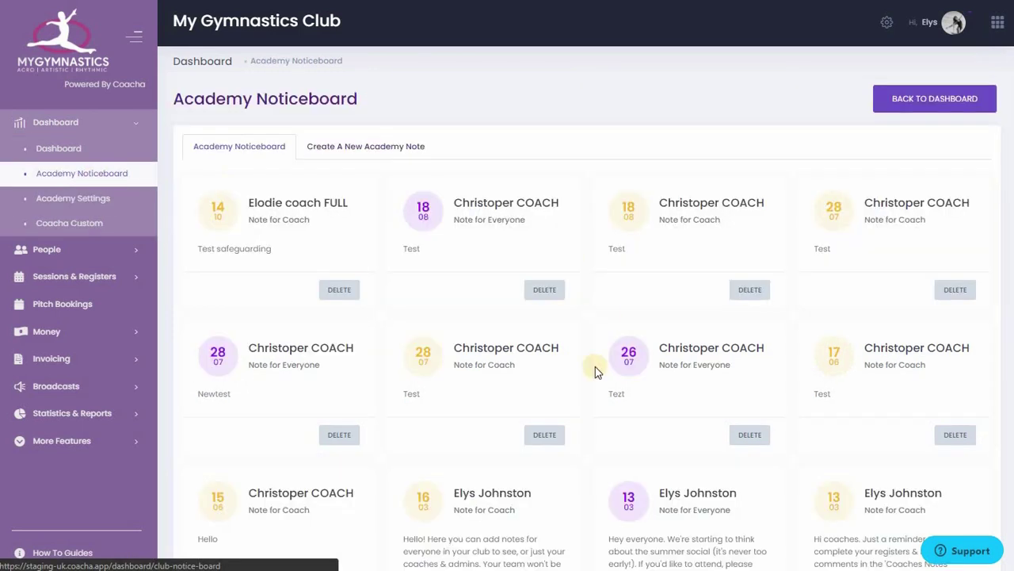
{"action": "left_click", "coordinate": [92, 150]}
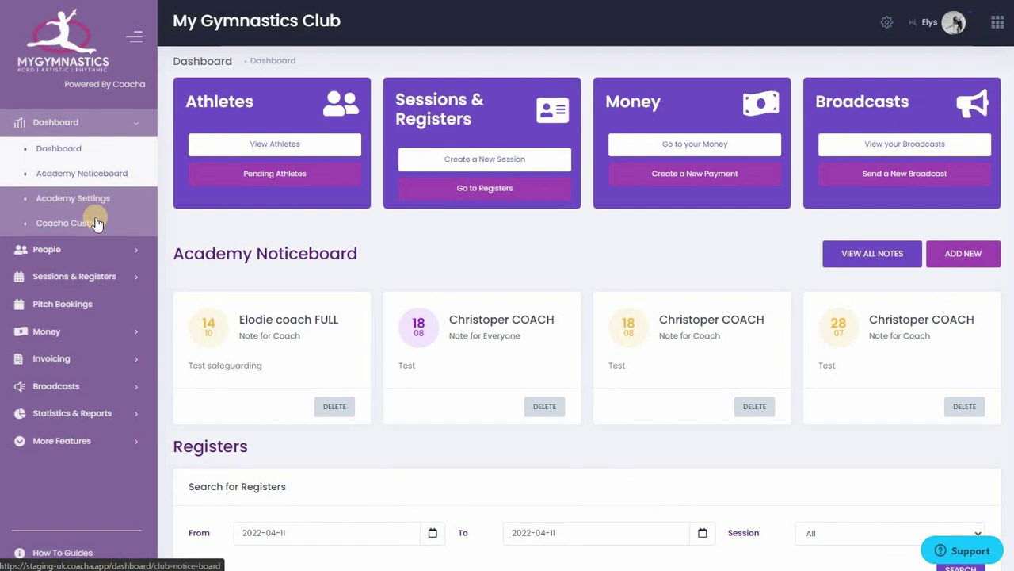
Disable the Academy noticeboard feature in the Coacha Custom settings, save it and check the dashboard.
{"action": "left_click", "coordinate": [96, 223]}
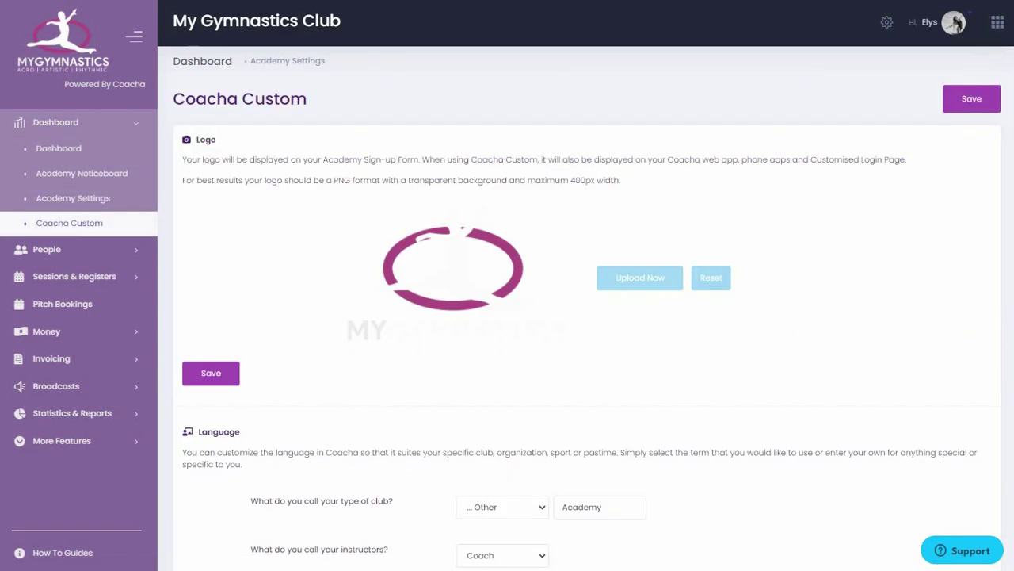
{"action": "scroll", "coordinate": [956, 257], "scroll_direction": "down", "scroll_amount": 15}
{"action": "scroll", "coordinate": [283, 317], "scroll_direction": "down", "scroll_amount": 5}
{"action": "left_click", "coordinate": [237, 441]}
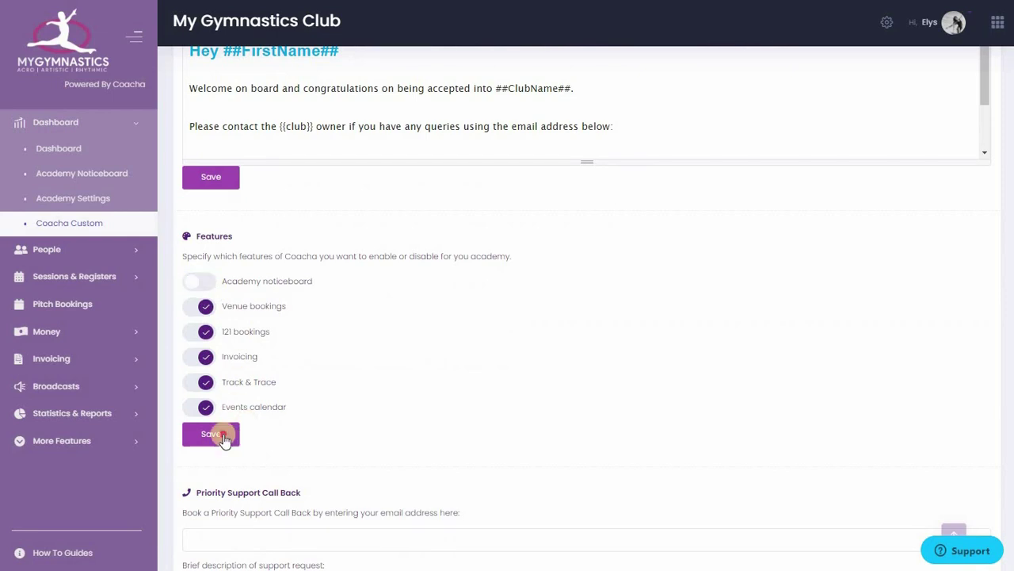
{"action": "left_click", "coordinate": [59, 149]}
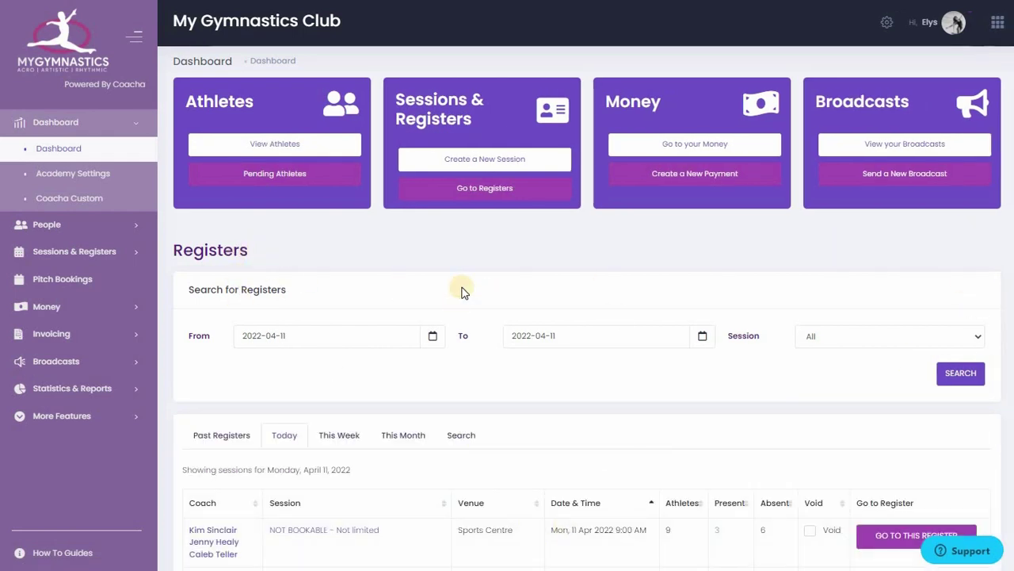
Disable the Venue bookings feature in the Coacha Custom settings and save the feature selection.
{"action": "left_click", "coordinate": [110, 201]}
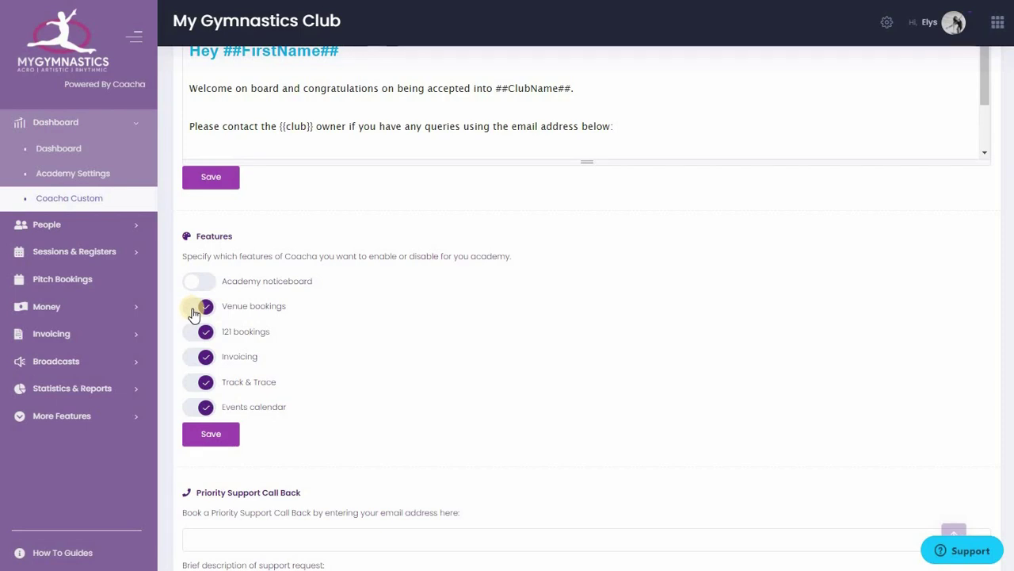
{"action": "left_click", "coordinate": [192, 311]}
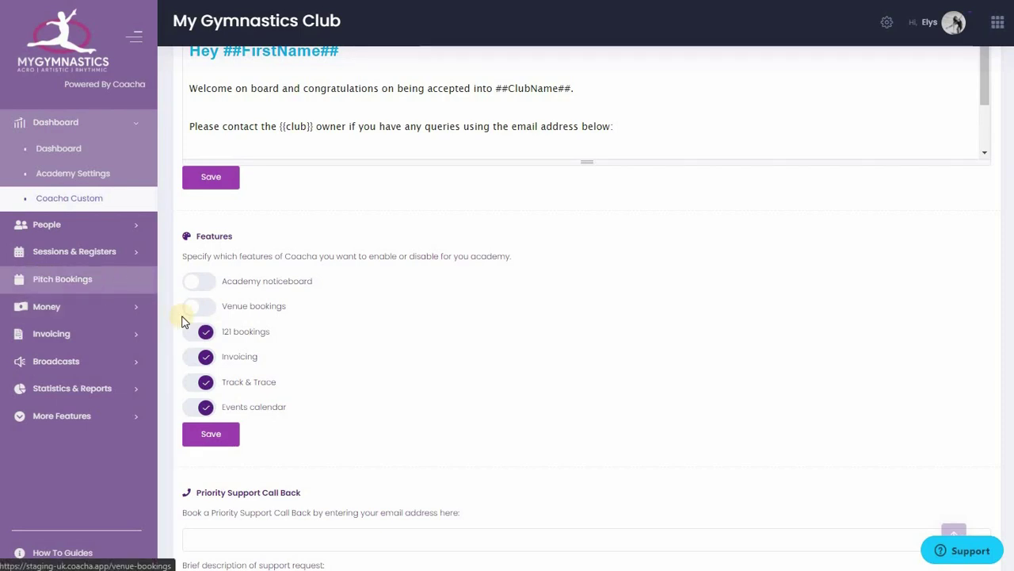
{"action": "left_click", "coordinate": [224, 441]}
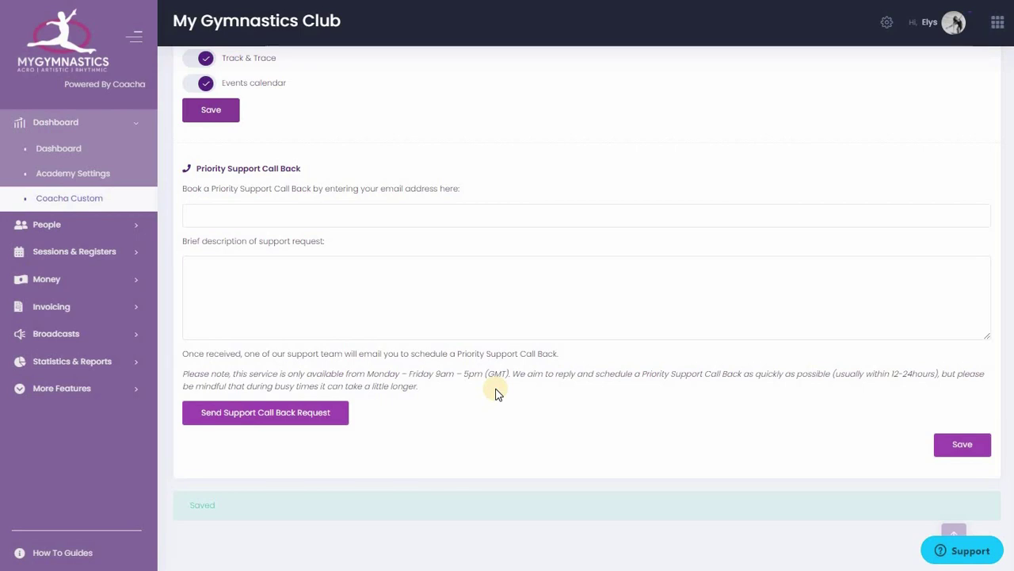
Save all Coacha Custom settings for the whole page.
{"action": "left_click", "coordinate": [976, 446]}
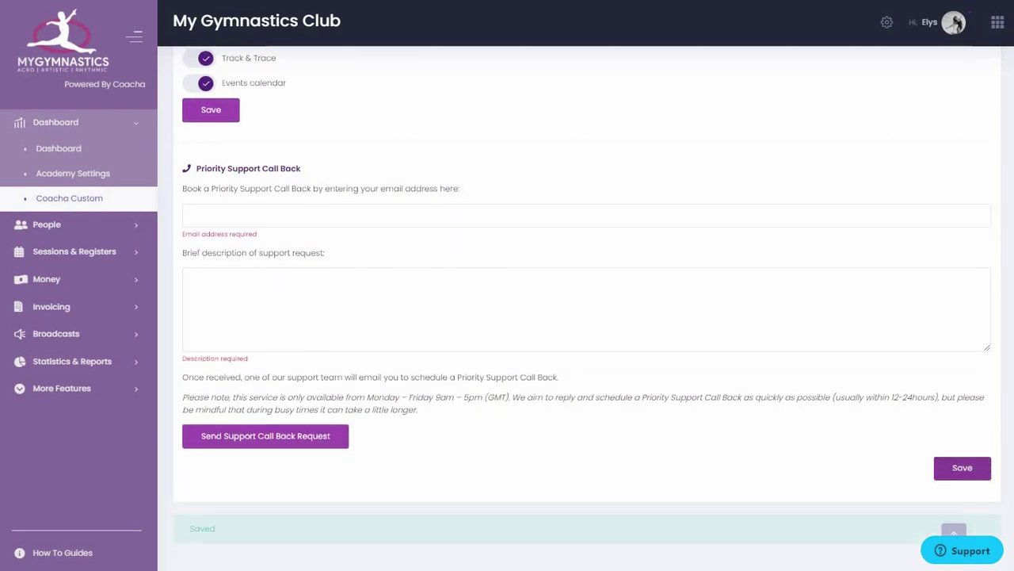
{"action": "scroll", "coordinate": [586, 317], "scroll_direction": "up", "scroll_amount": 20}
{"action": "left_click", "coordinate": [963, 103]}
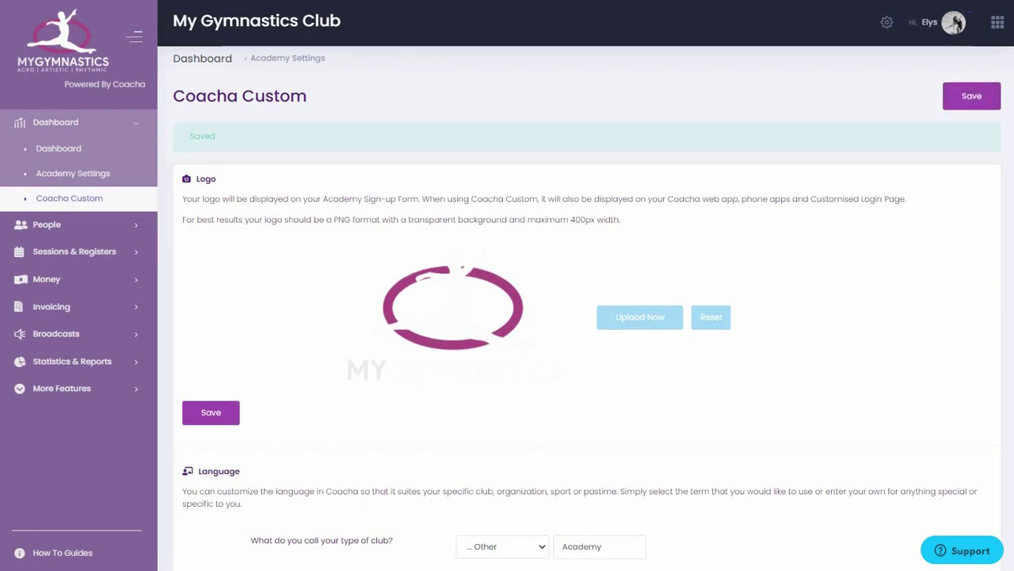
Look through the branded Invoicing section, covering the invoice list, template settings, and the new customer and new invoice forms.
{"action": "scroll", "coordinate": [1010, 195], "scroll_direction": "down", "scroll_amount": 4}
{"action": "scroll", "coordinate": [1004, 209], "scroll_direction": "down", "scroll_amount": 3}
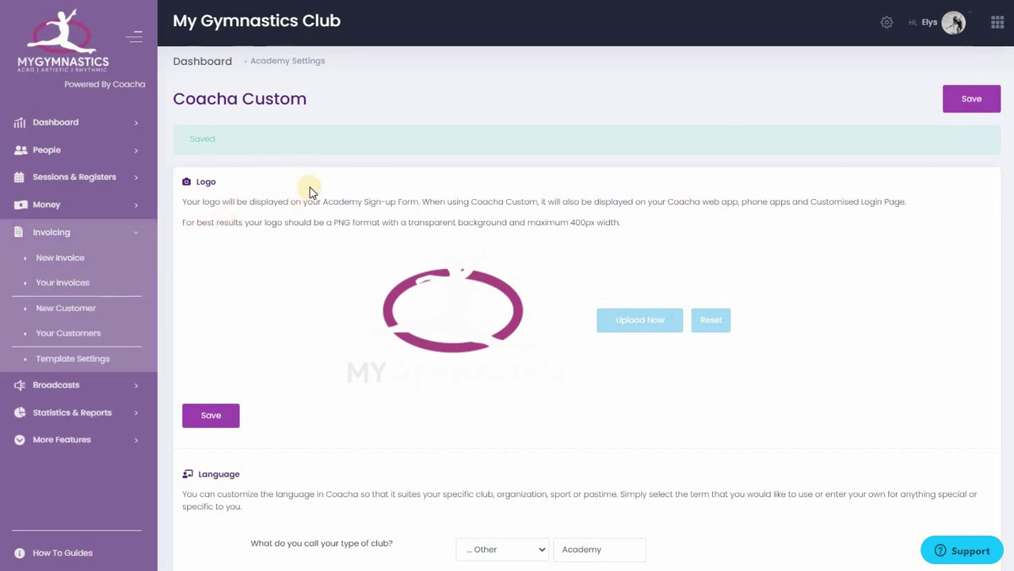
{"action": "left_click", "coordinate": [116, 281]}
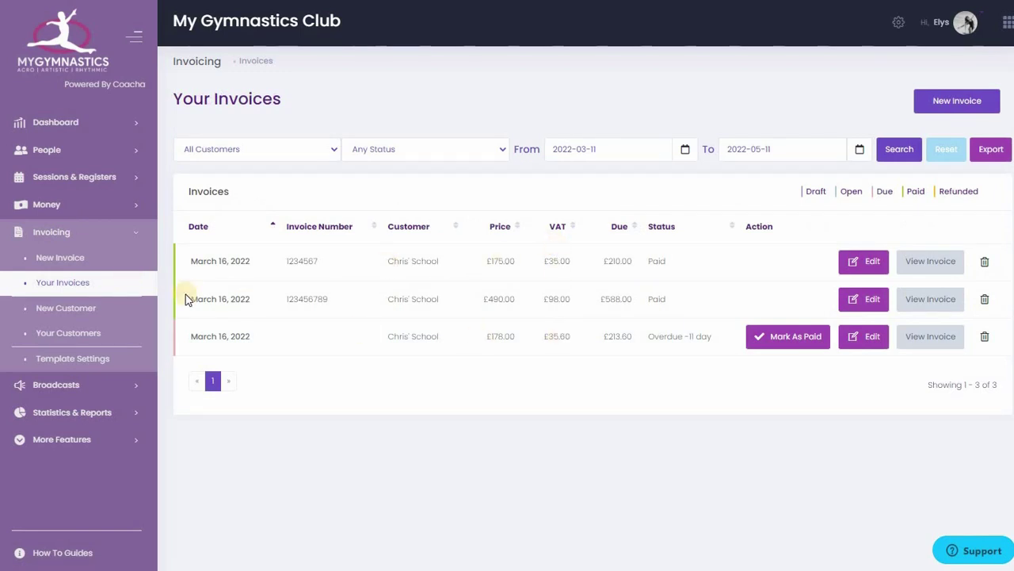
{"action": "left_click", "coordinate": [116, 339]}
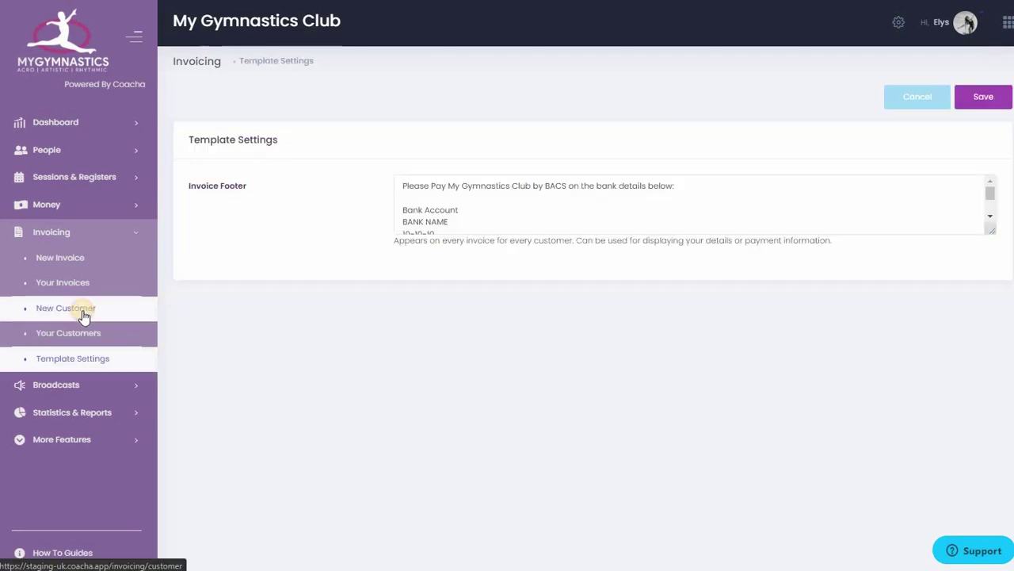
{"action": "left_click", "coordinate": [84, 309]}
{"action": "left_click", "coordinate": [85, 262]}
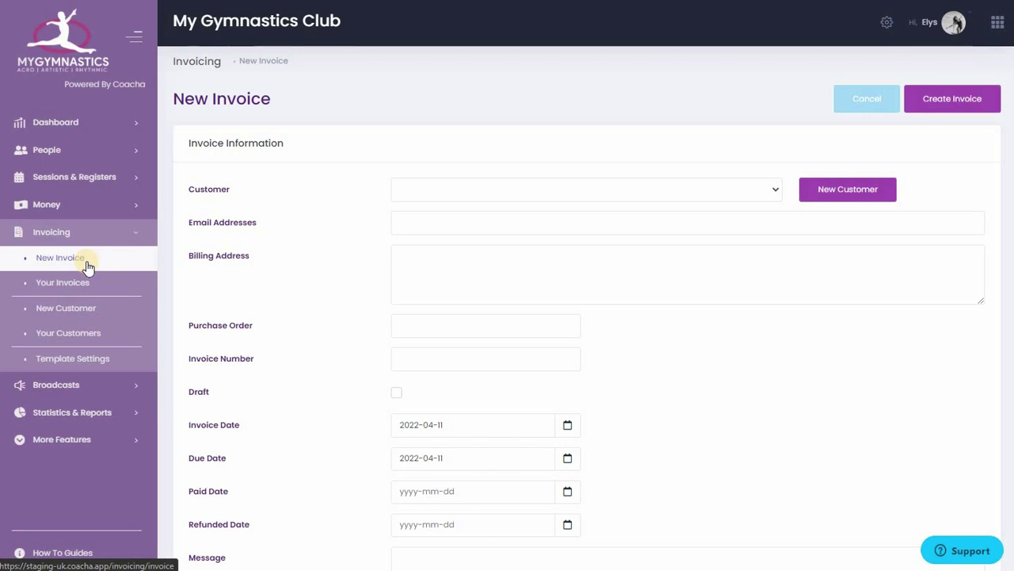
{"action": "left_click", "coordinate": [86, 279]}
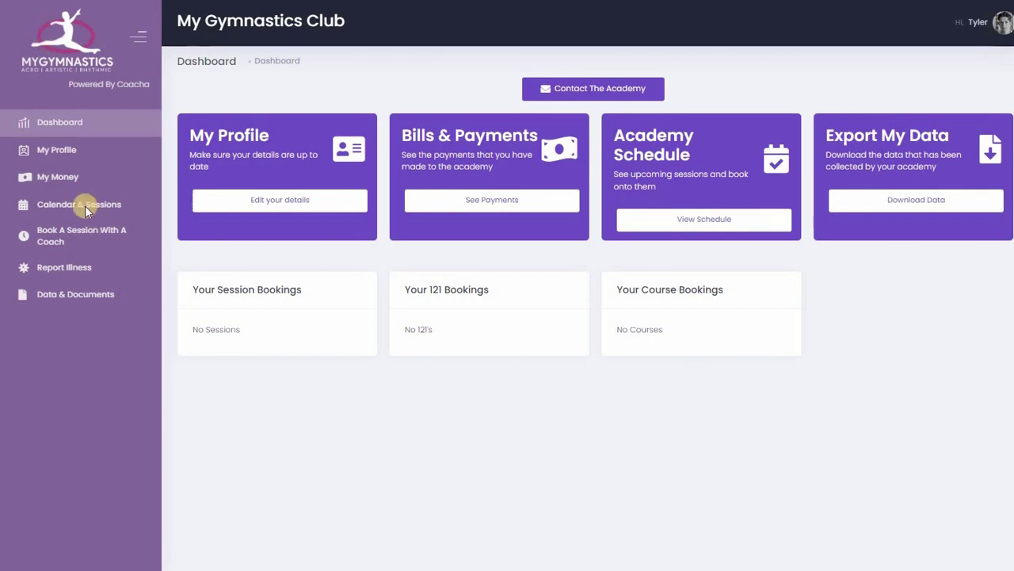
View the My Profile, My Money and Calendar & Sessions pages in the athlete's account.
{"action": "left_click", "coordinate": [66, 152]}
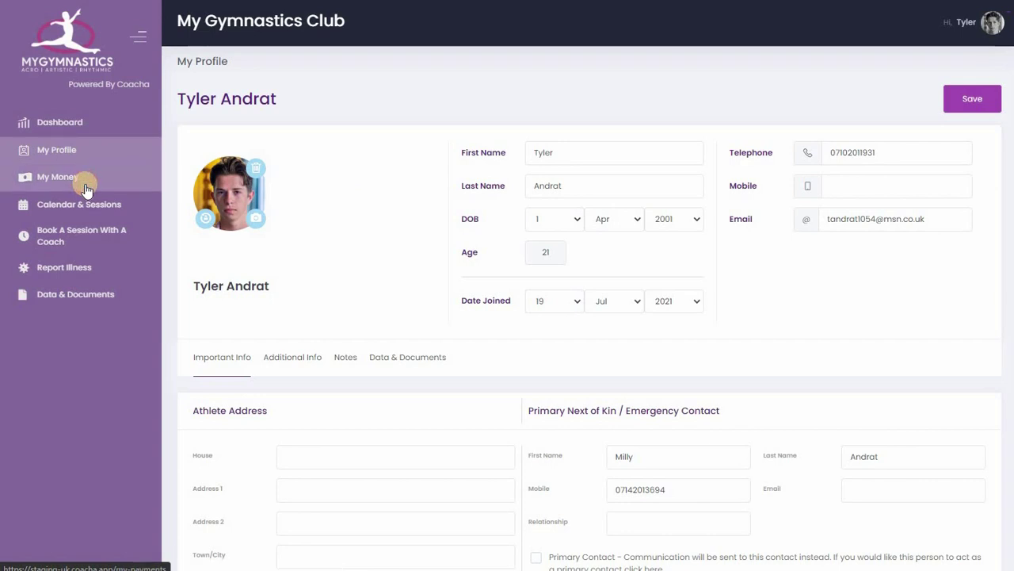
{"action": "left_click", "coordinate": [88, 190]}
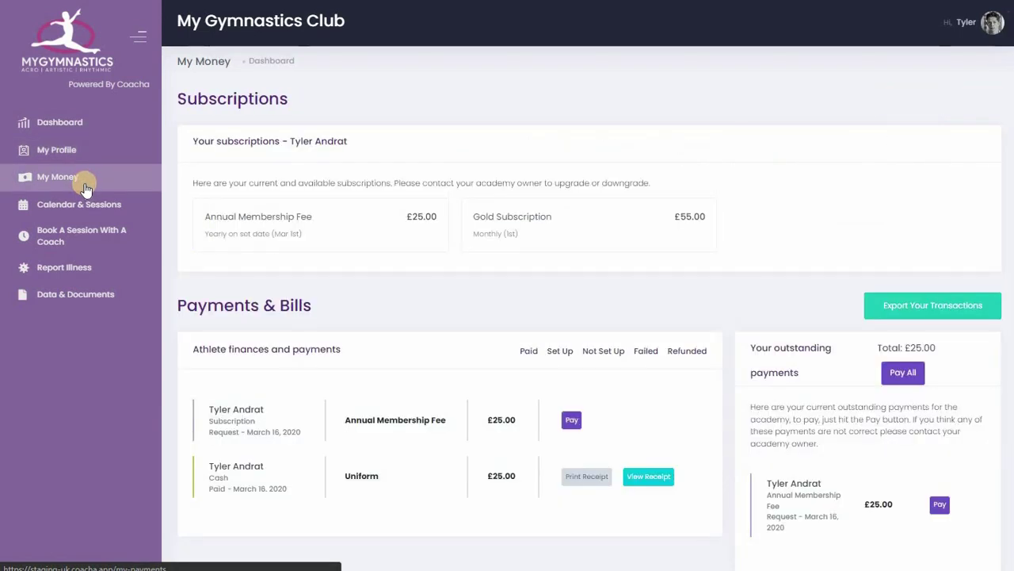
{"action": "left_click", "coordinate": [87, 210]}
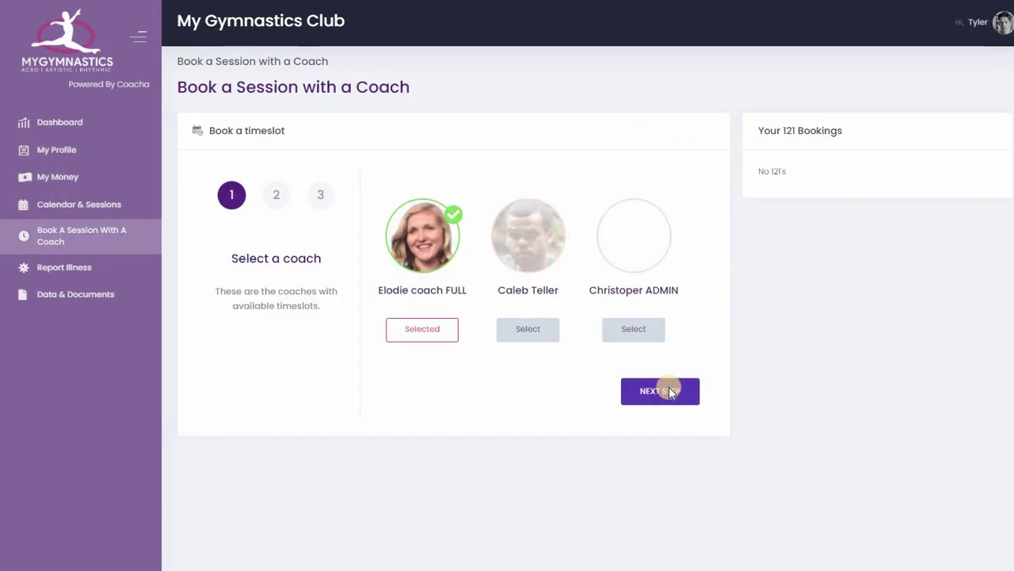
View the timeslot stage of the coach session booking and the Report Illness page, and return to the athlete's dashboard.
{"action": "left_click", "coordinate": [669, 387]}
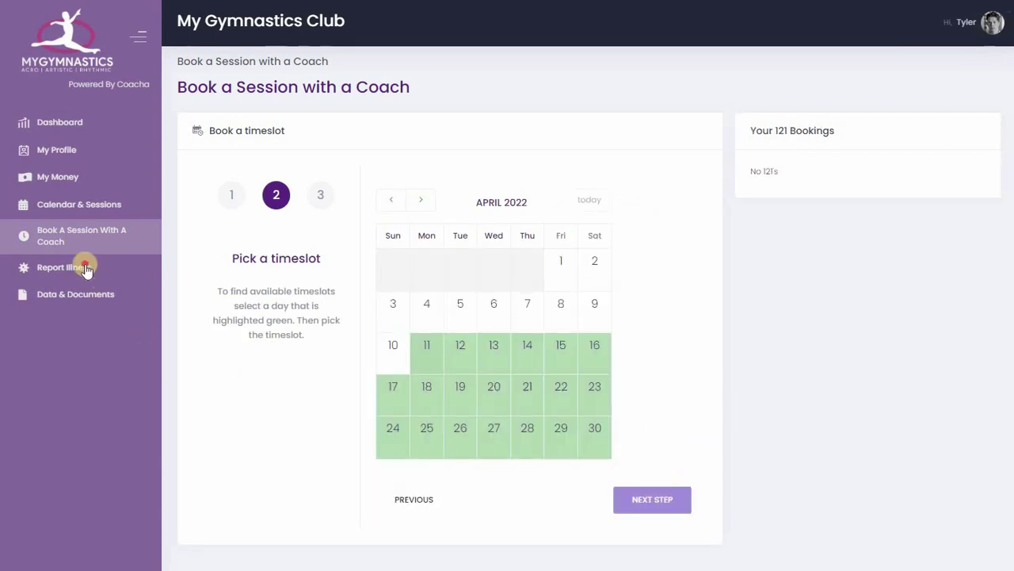
{"action": "left_click", "coordinate": [80, 265]}
{"action": "left_click", "coordinate": [62, 128]}
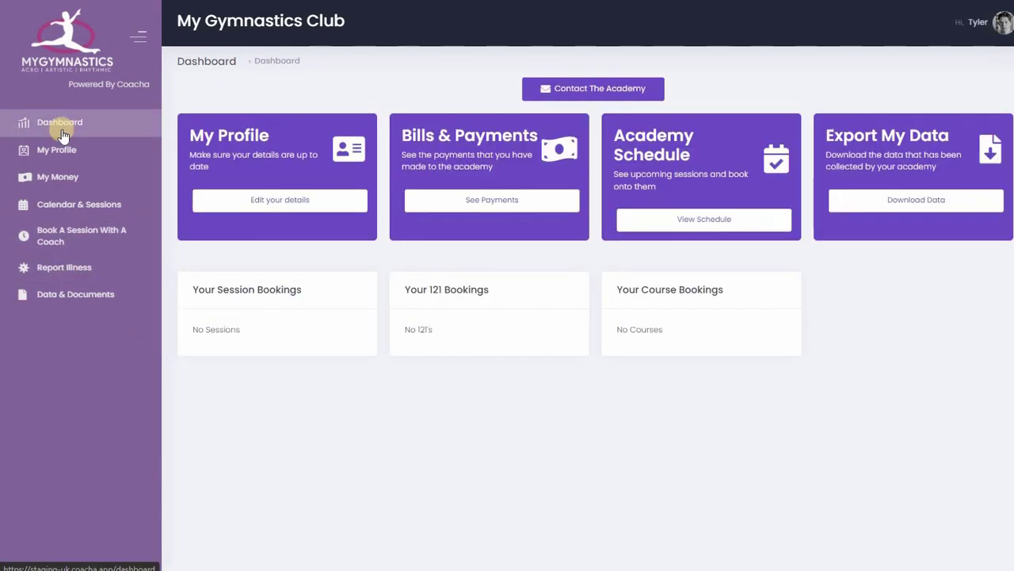